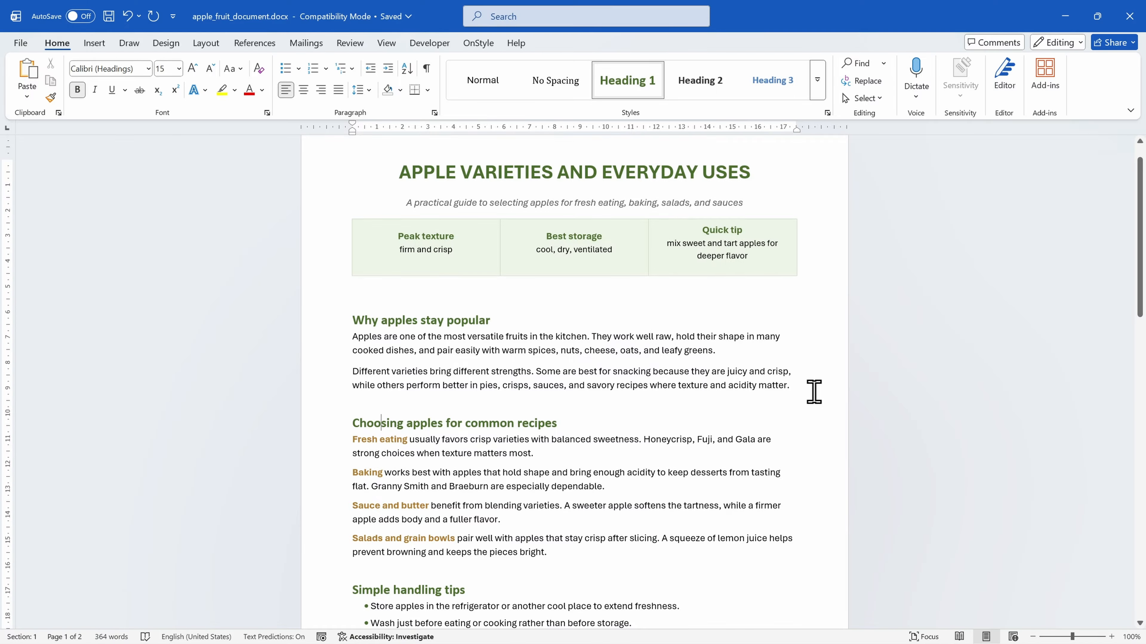
# Set the line spacing of the "Why apples stay popular" heading and its two paragraphs to 2,0.
pyautogui.moveTo(800, 386); pyautogui.dragTo(361, 336)
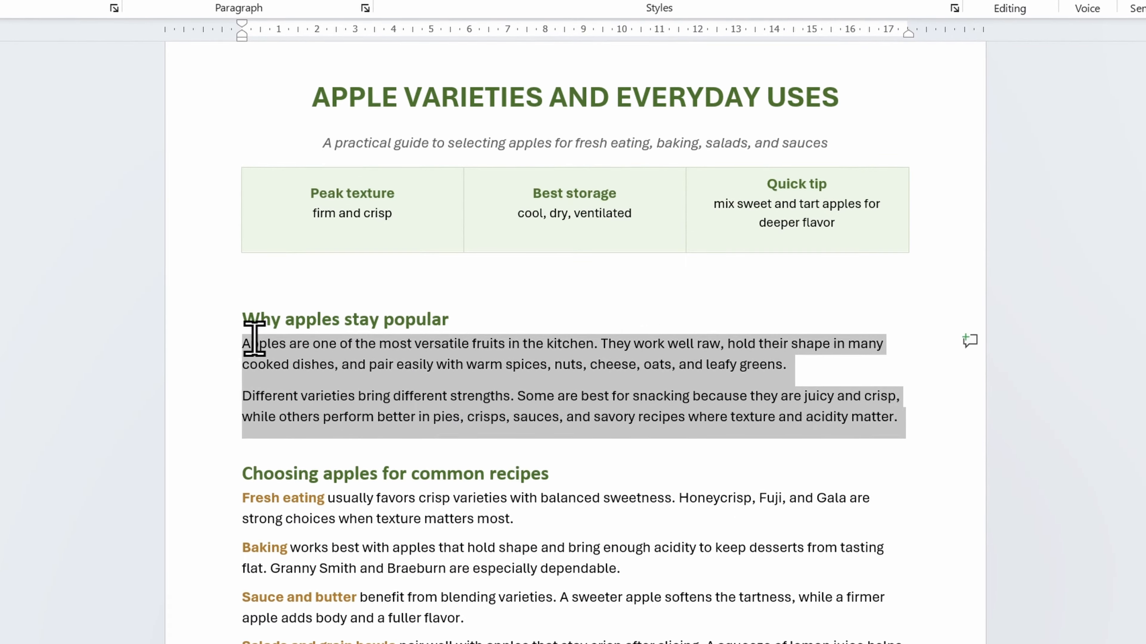
pyautogui.moveTo(254, 338); pyautogui.dragTo(244, 340)
pyautogui.hotkey('ctrl', 'a')
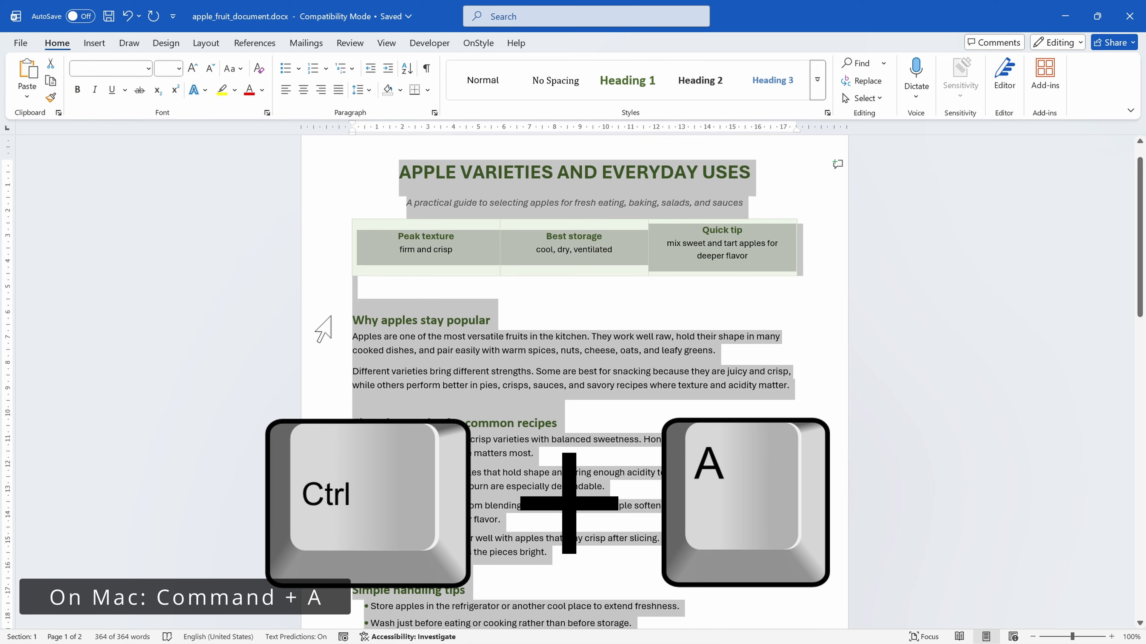
pyautogui.moveTo(320, 325); pyautogui.dragTo(777, 395)
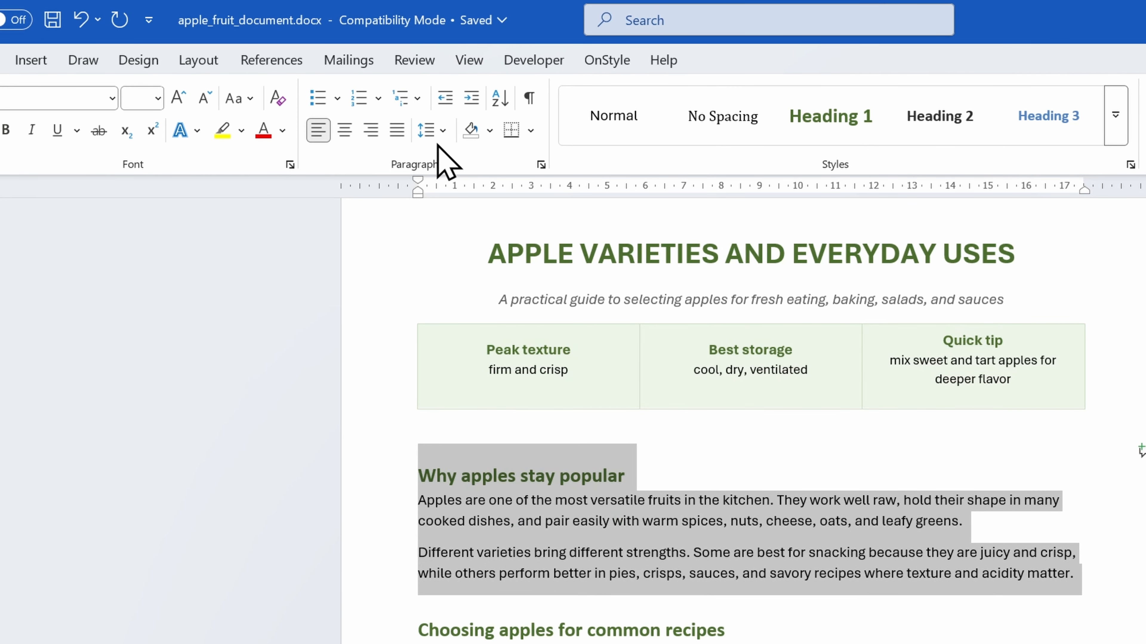
pyautogui.click(435, 135)
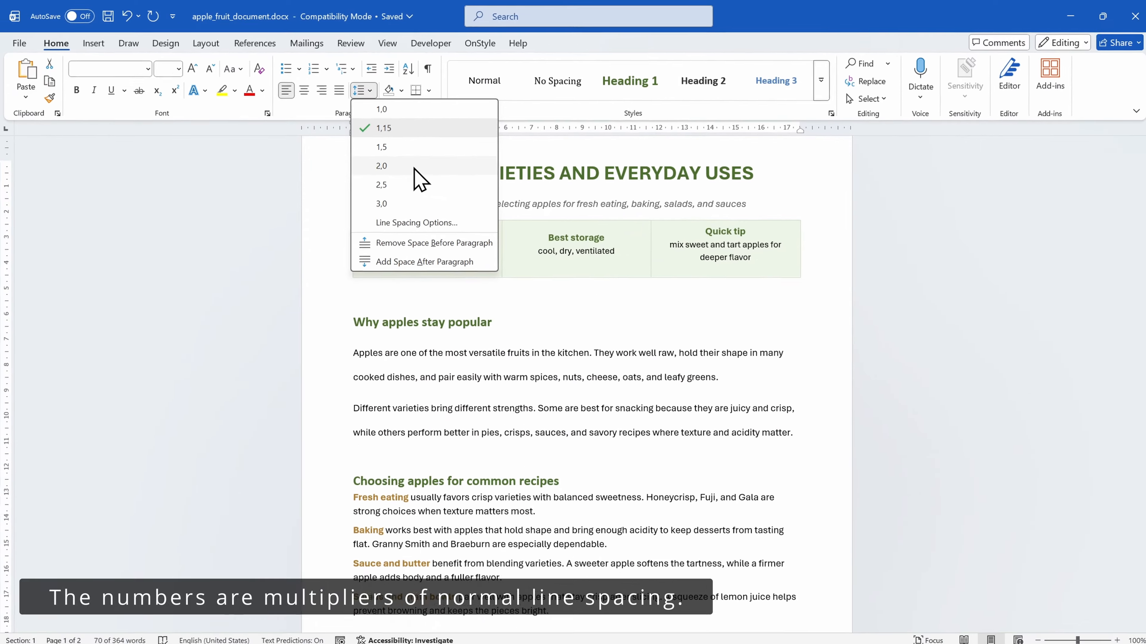
pyautogui.click(413, 167)
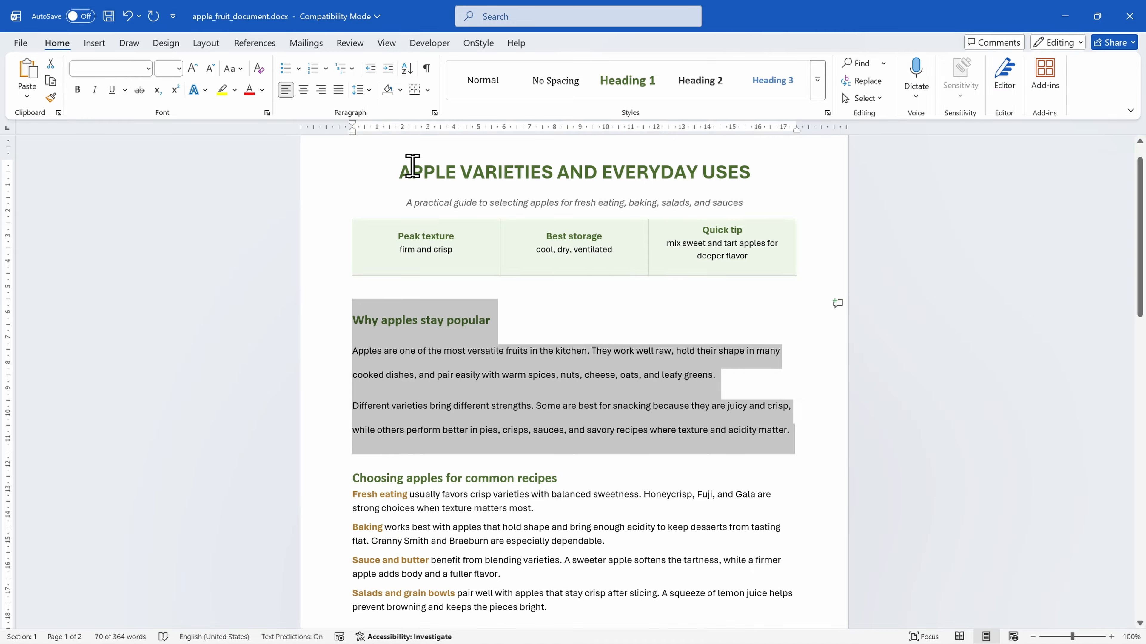
# Set the line spacing of the selected "Why apples stay popular" section to 1,5.
pyautogui.click(361, 92)
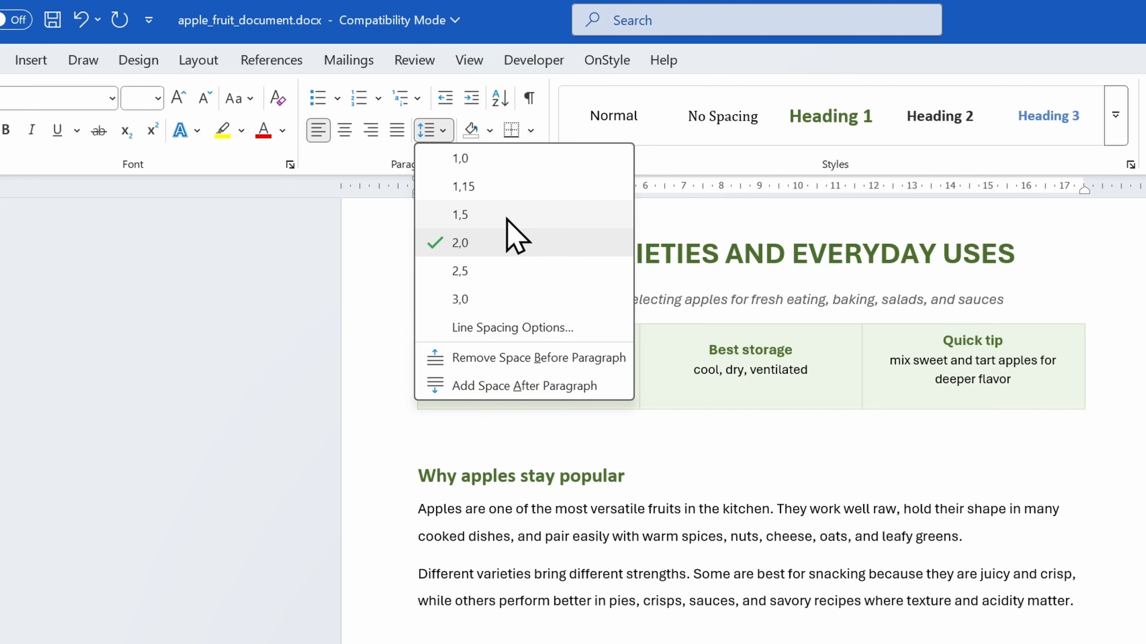
pyautogui.press('Escape')
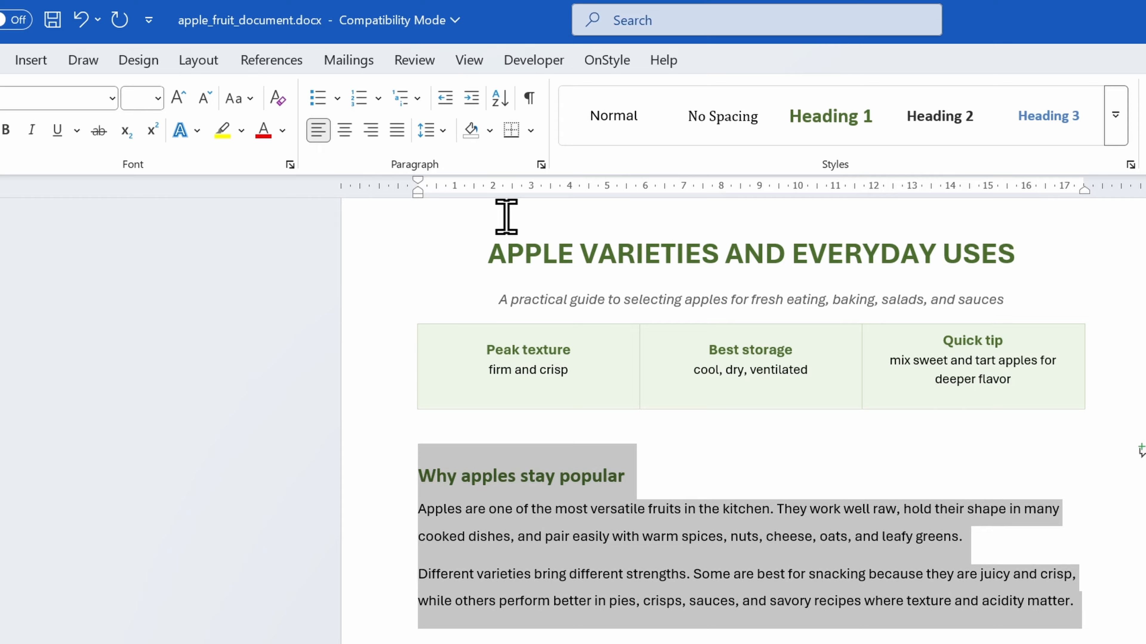
pyautogui.click(442, 130)
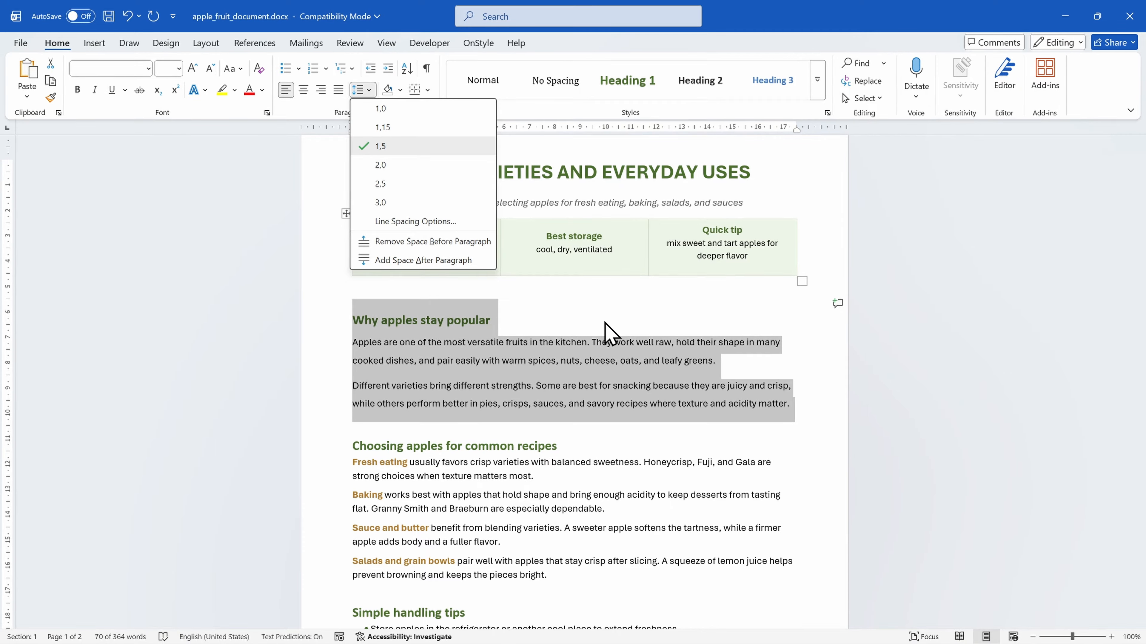
pyautogui.click(605, 321)
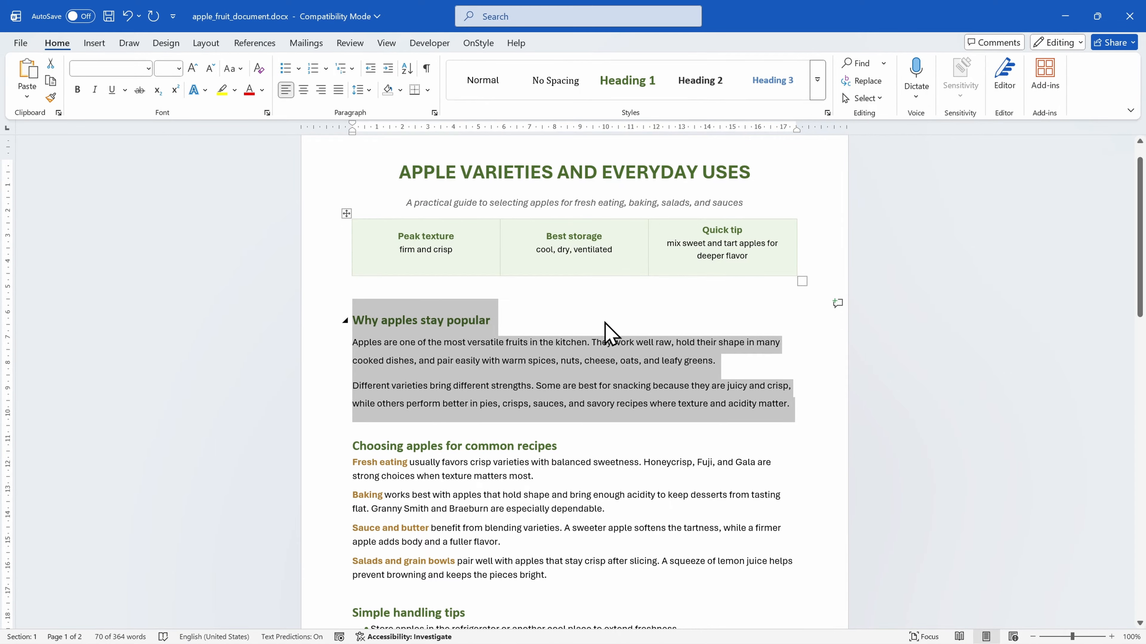
# Deselect the section and show the paragraph marks and other hidden formatting symbols.
pyautogui.click(605, 320)
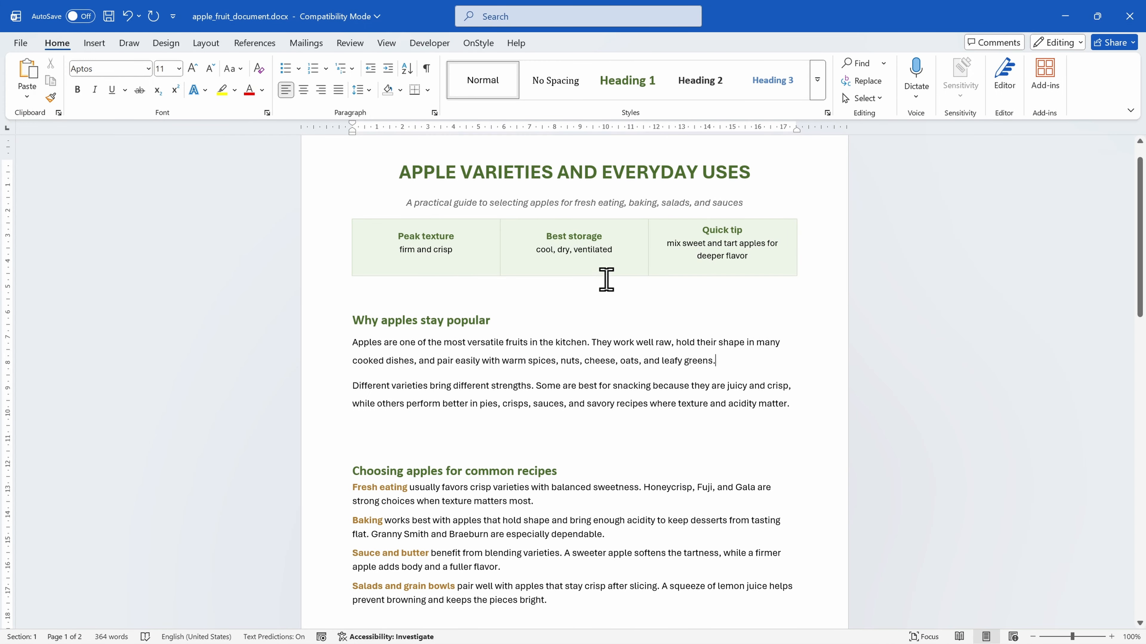
pyautogui.click(426, 69)
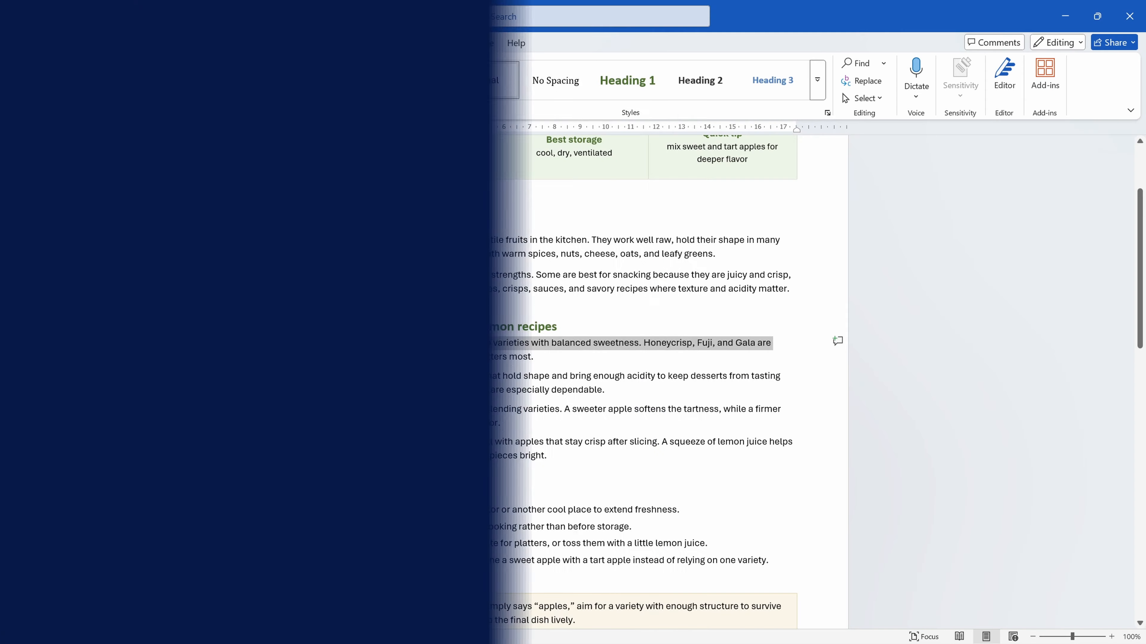
# Set the paragraph spacing of the four paragraphs under "Choosing apples for common recipes" to 6 pt before and 12 pt after.
pyautogui.moveTo(536, 357); pyautogui.dragTo(586, 455)
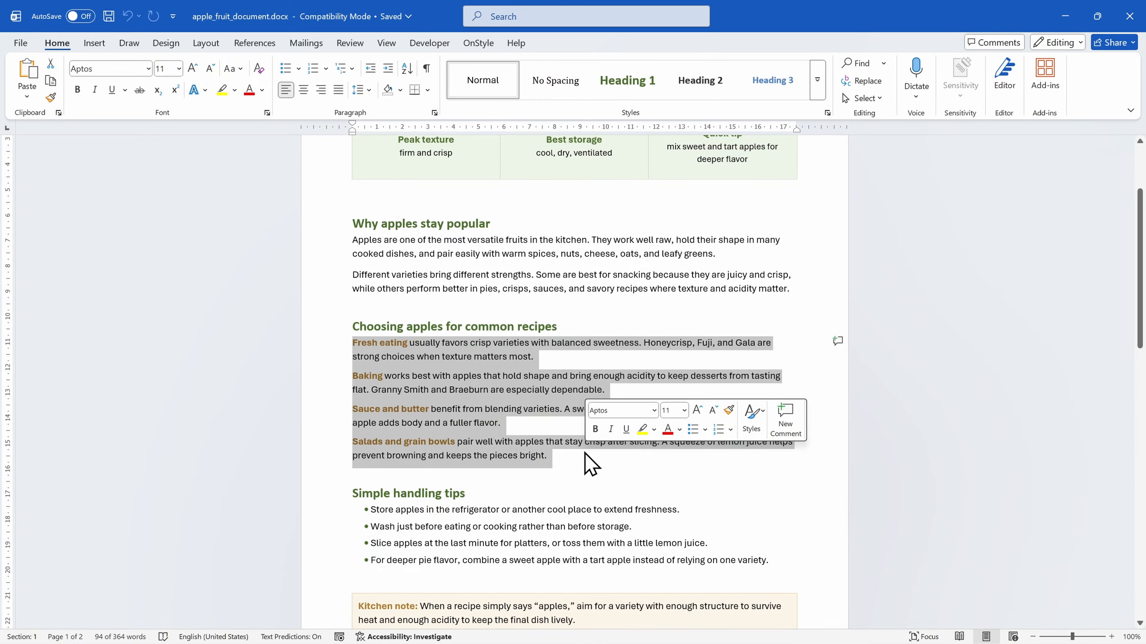
pyautogui.click(434, 112)
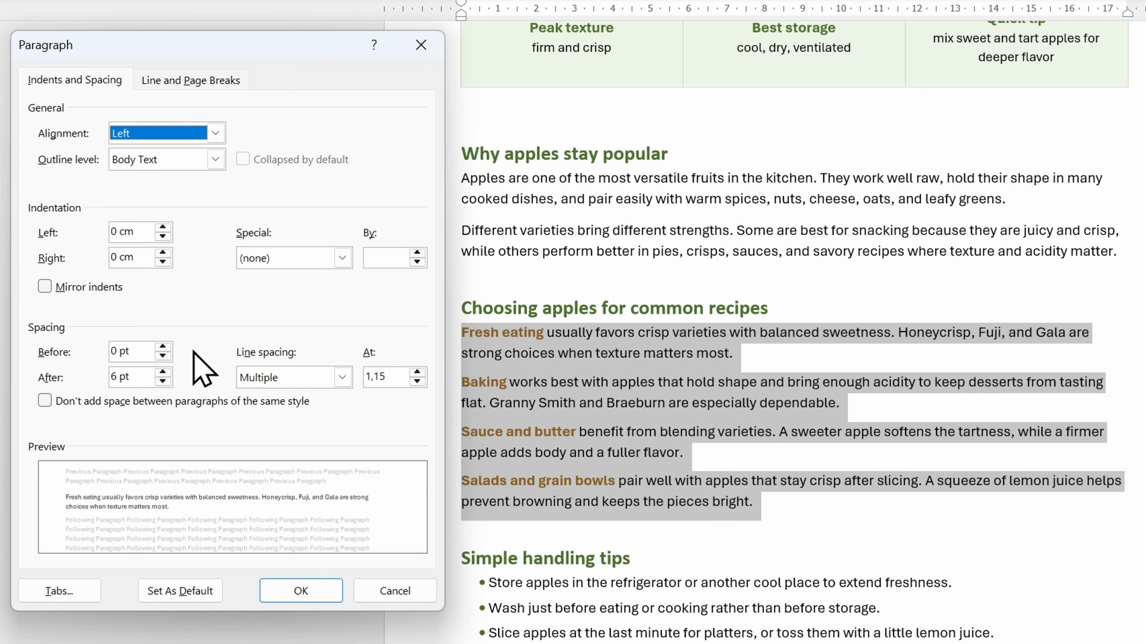
pyautogui.click(163, 346)
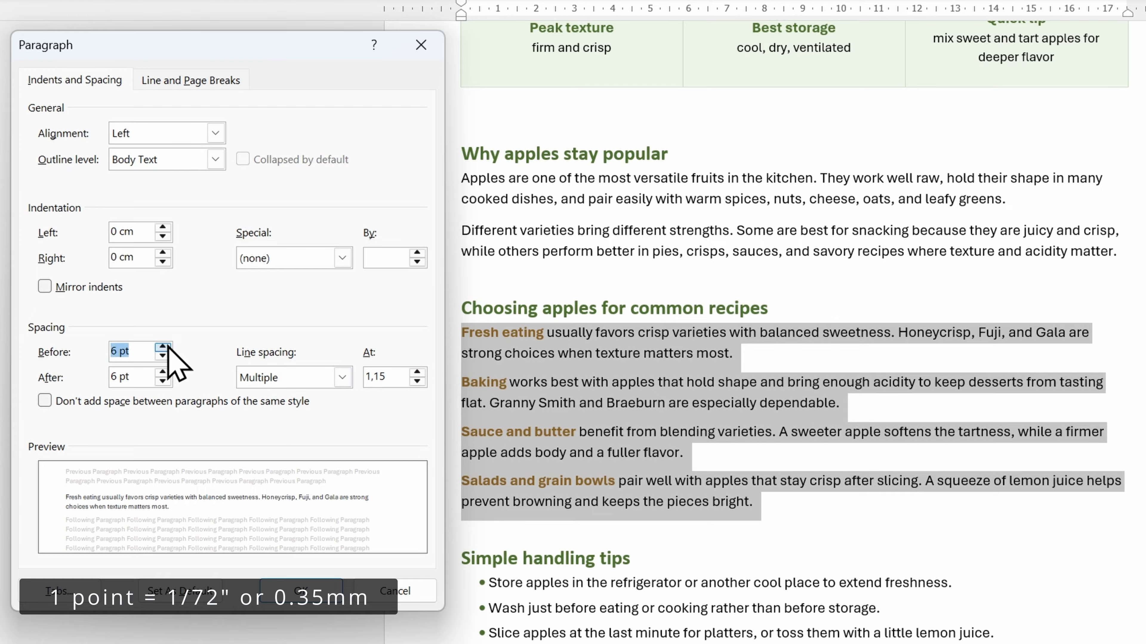
pyautogui.click(162, 372)
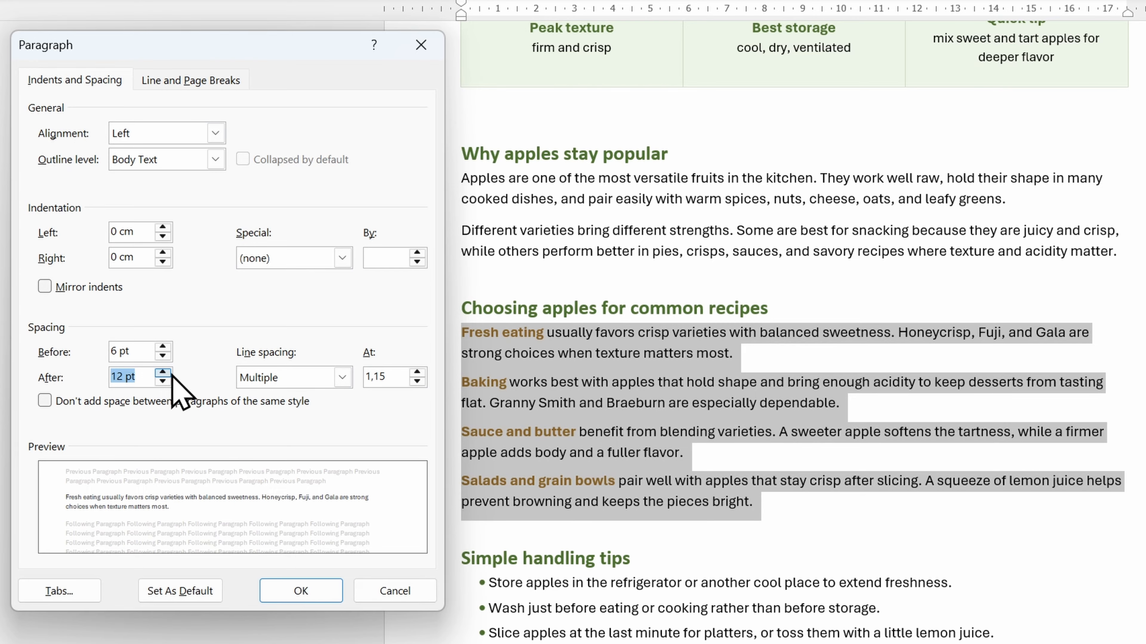
# Set the line spacing of the selected recipe paragraphs to Multiple at 1,2 and apply the paragraph settings.
pyautogui.click(341, 379)
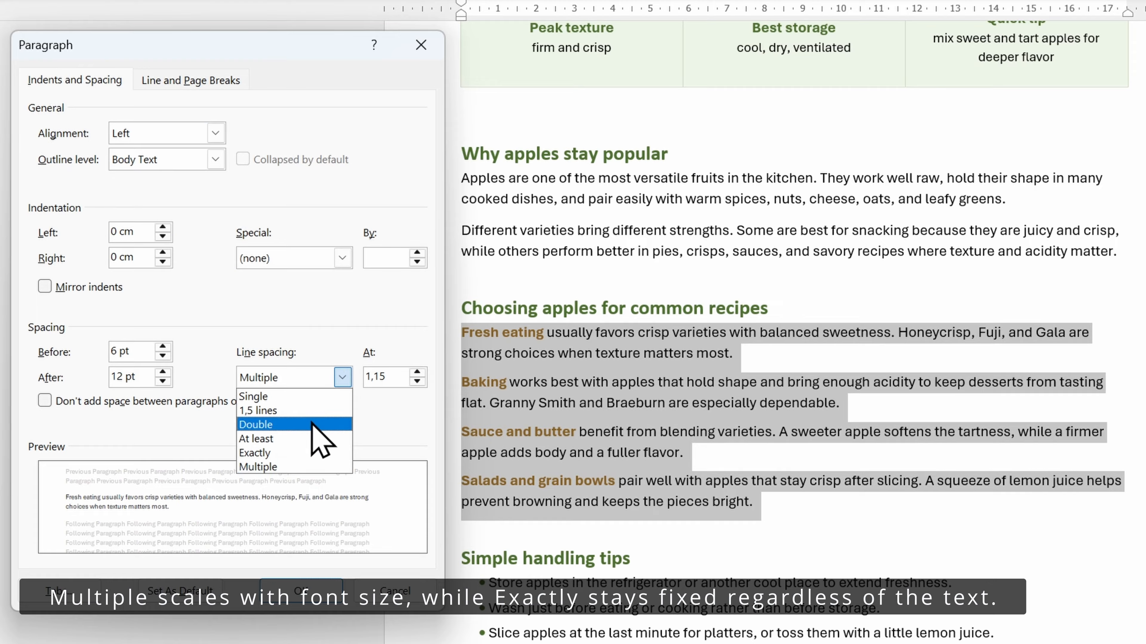
pyautogui.click(301, 469)
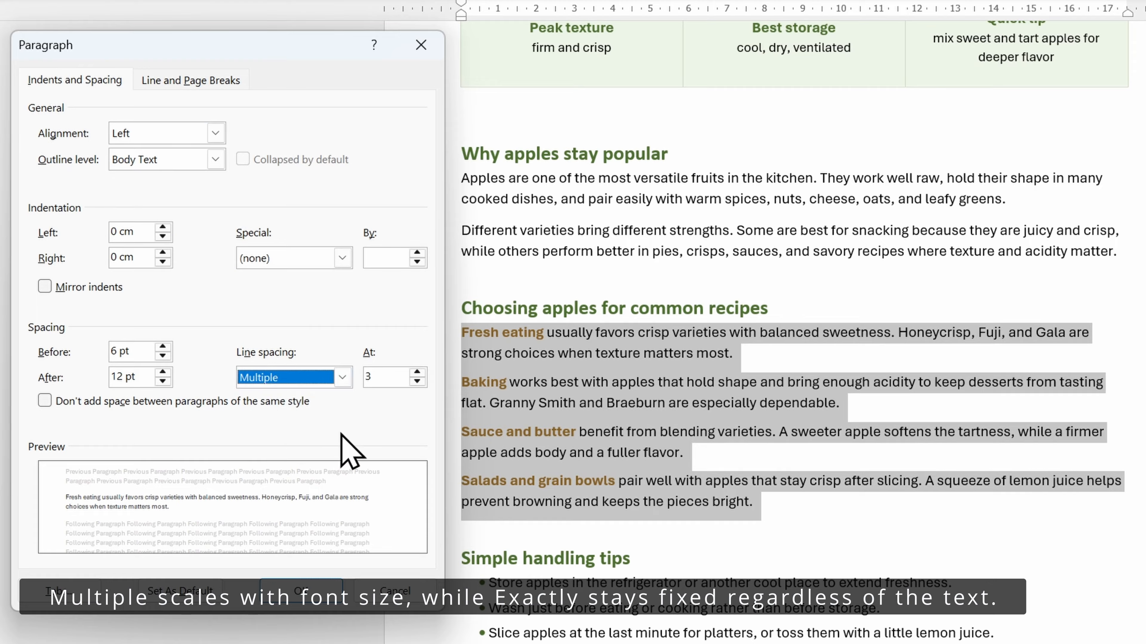
pyautogui.doubleClick(378, 383)
pyautogui.write('3')
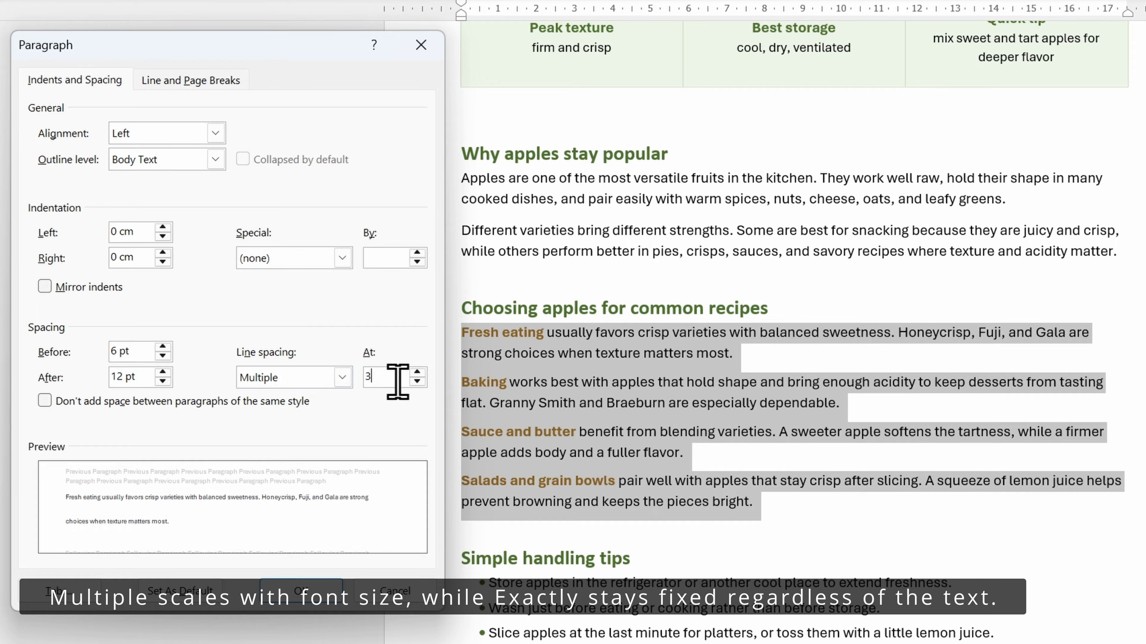
pyautogui.press('BackSpace')
pyautogui.write('1,2')
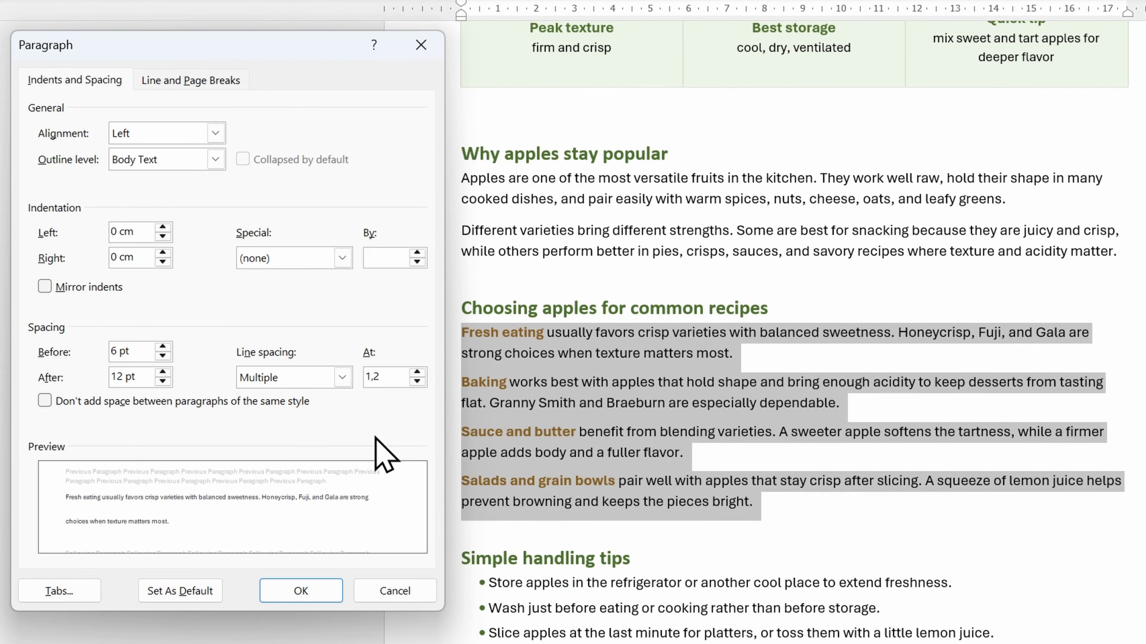
pyautogui.click(306, 587)
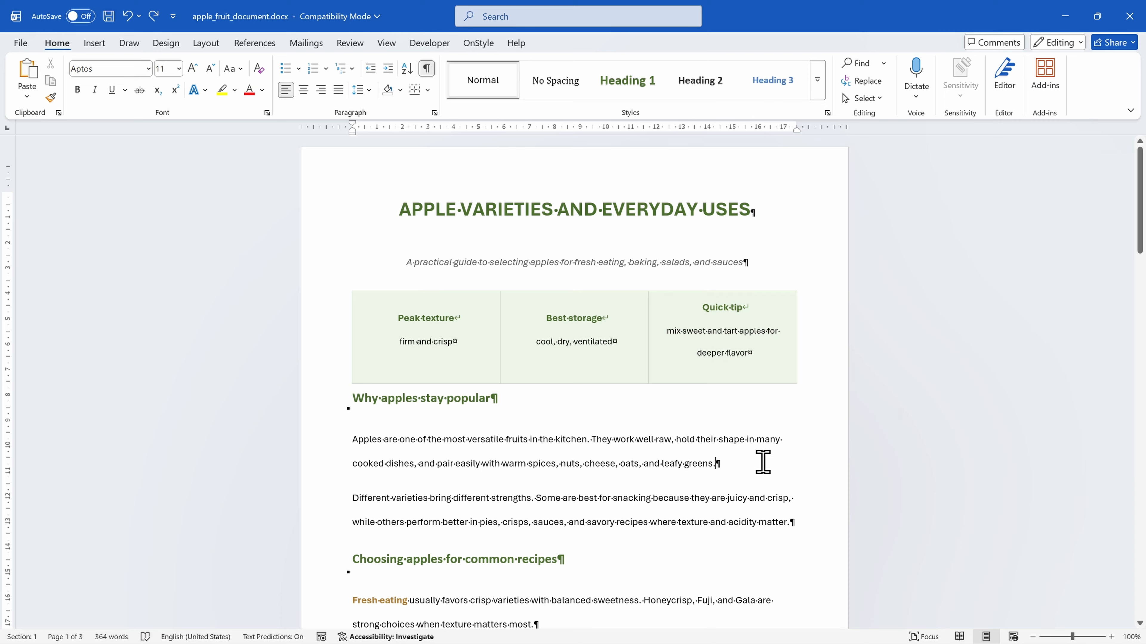
# Set the whole document's paragraph spacing to 0 before and 0 after, with Single line spacing.
pyautogui.hotkey('ctrl', 'a')
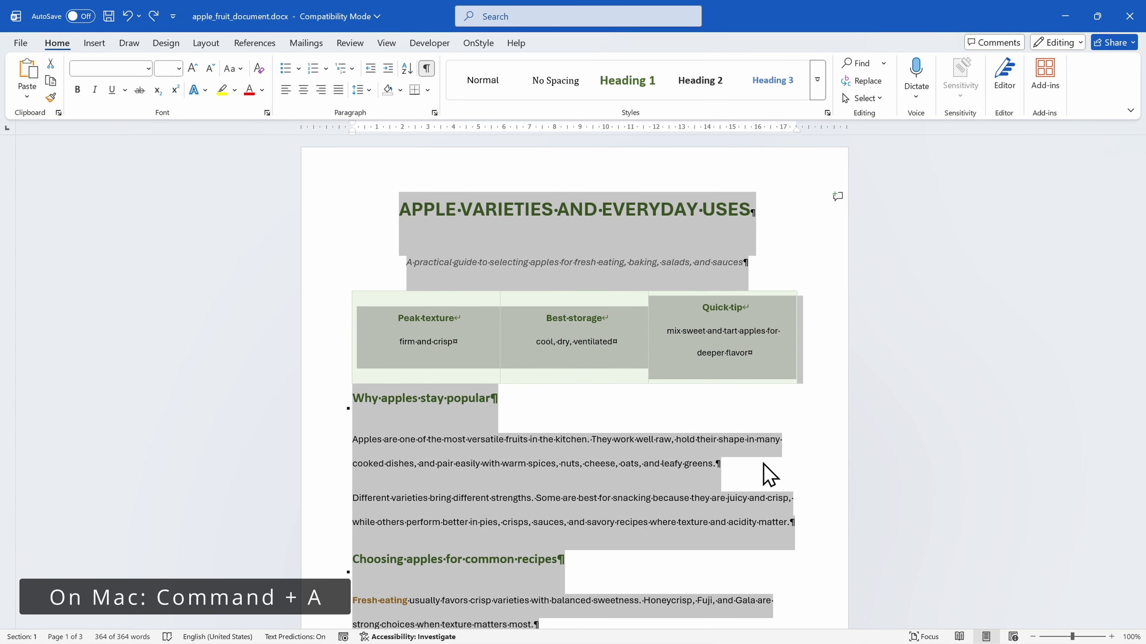
pyautogui.click(434, 113)
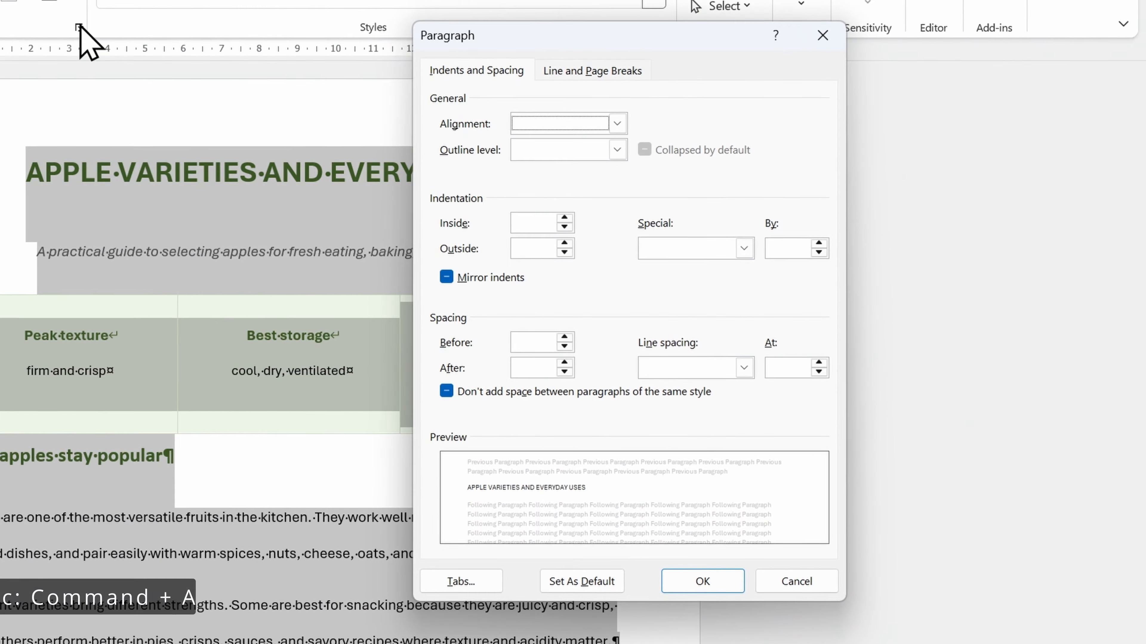
pyautogui.click(532, 348)
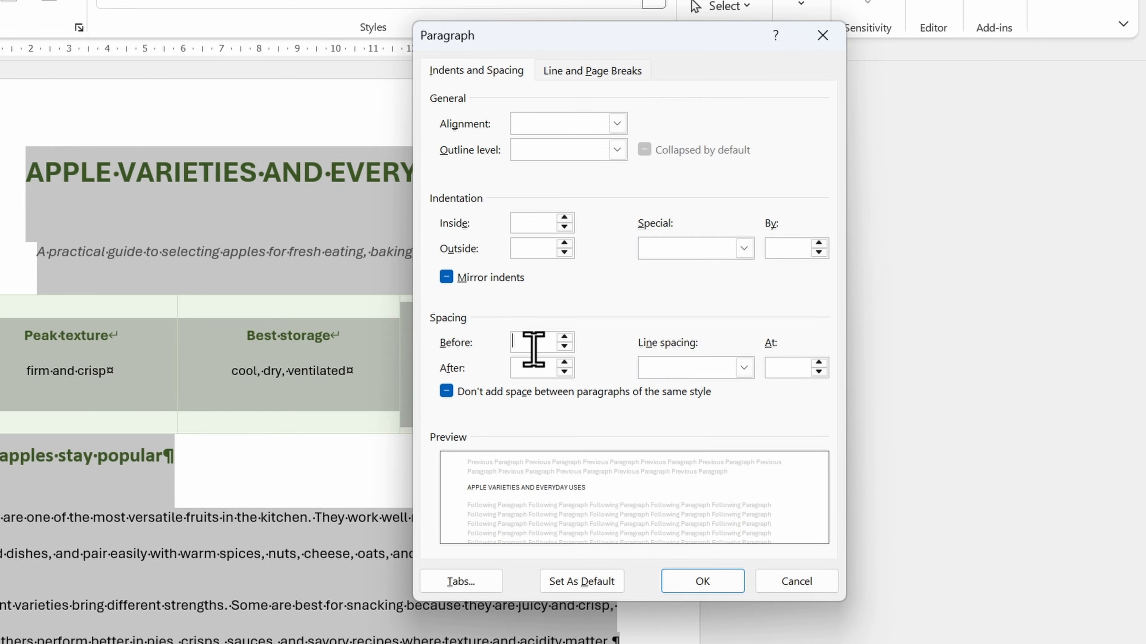
pyautogui.write('0')
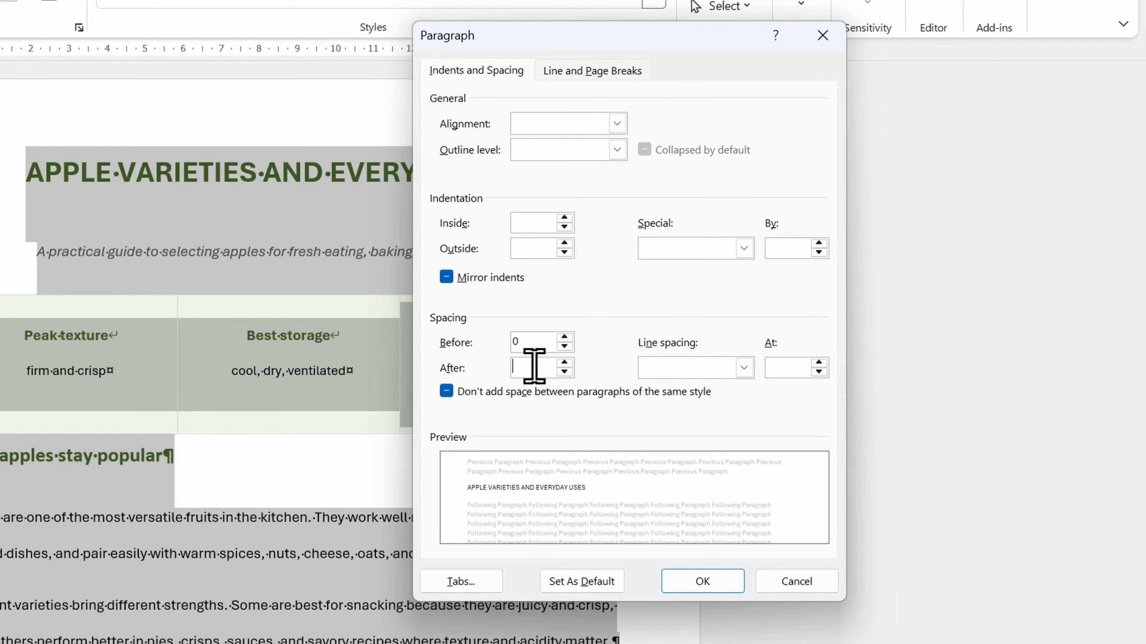
pyautogui.write('0')
pyautogui.click(667, 368)
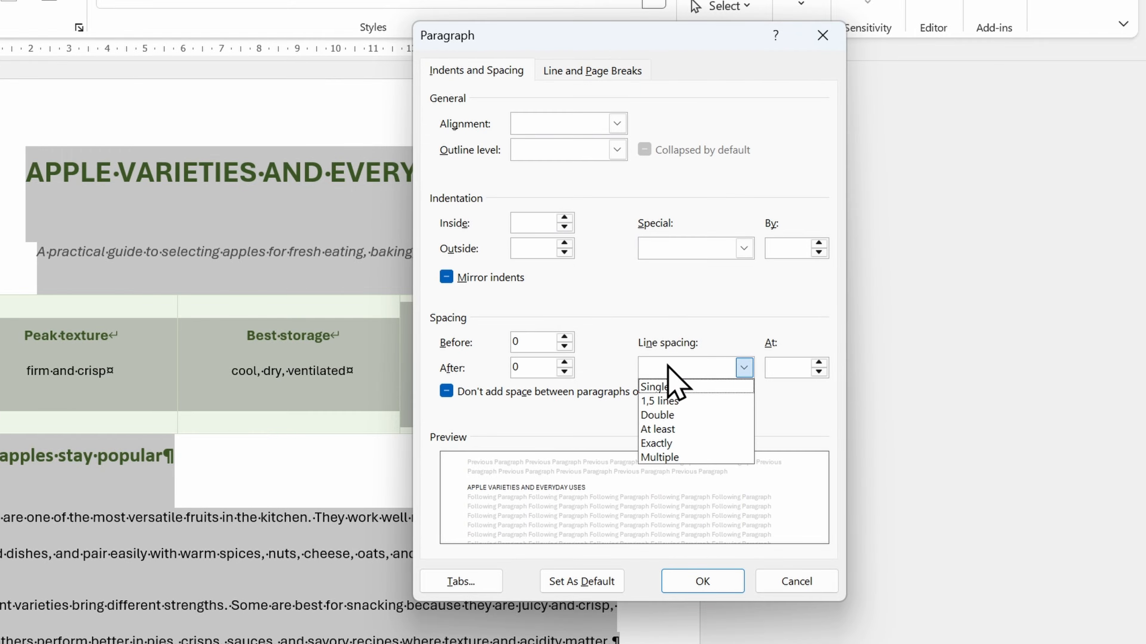
pyautogui.click(690, 388)
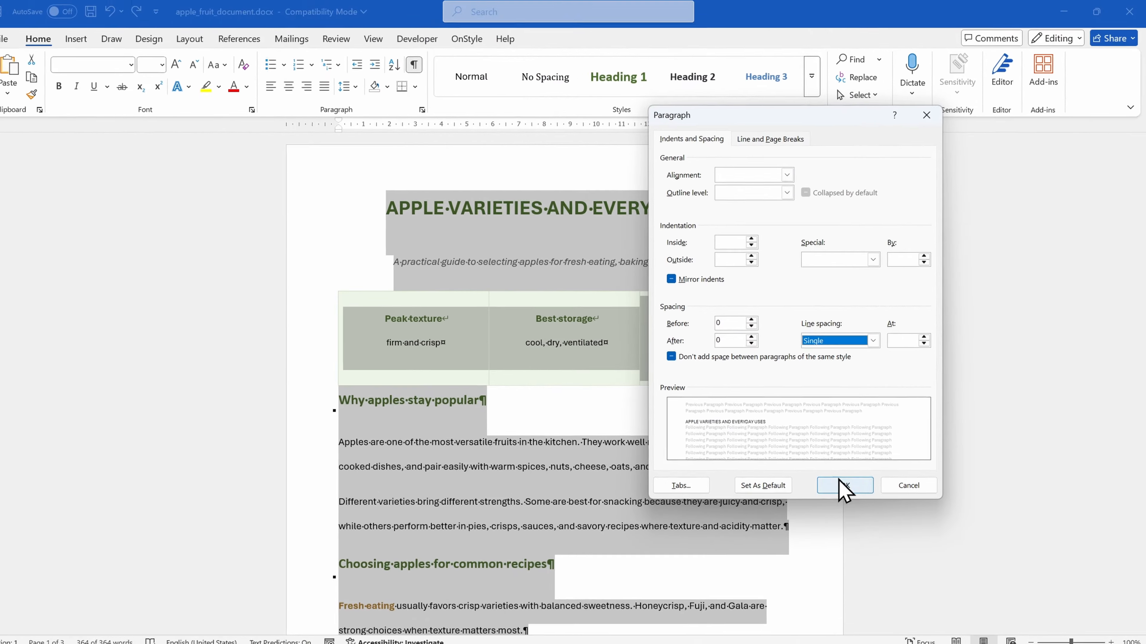
pyautogui.click(702, 581)
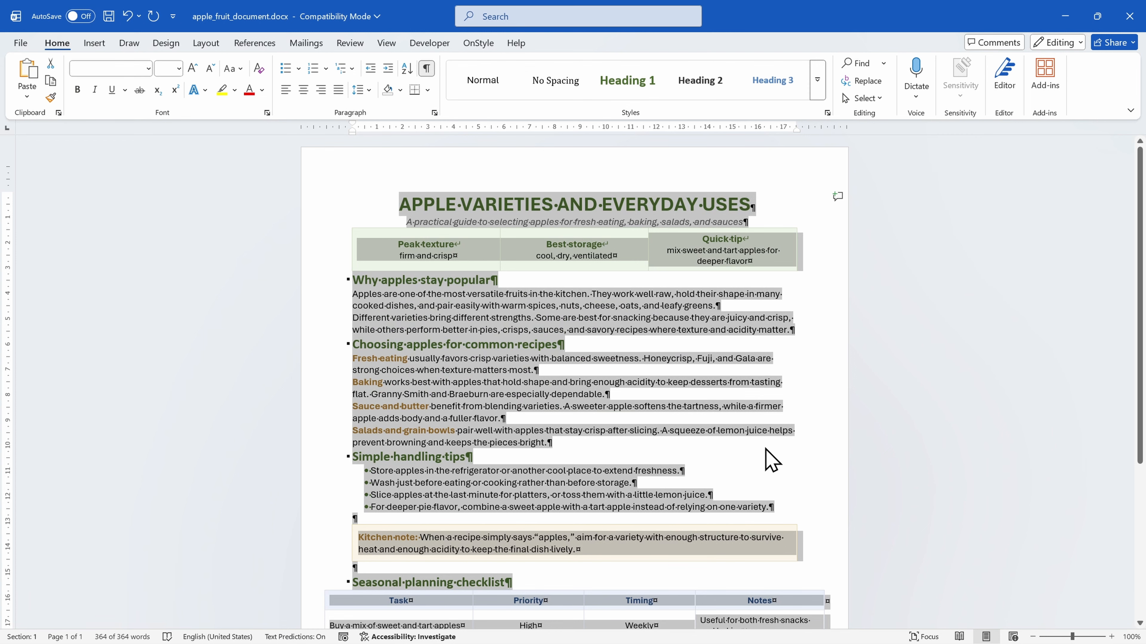
pyautogui.click(766, 449)
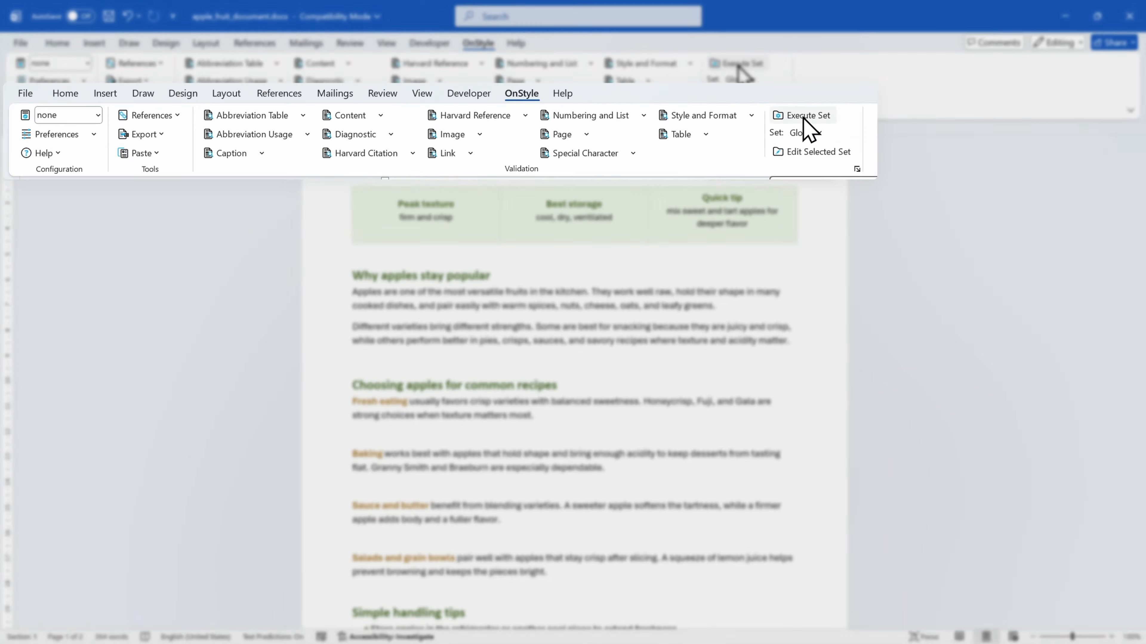
# Execute the Global OnStyle validation set and go through empty paragraphs 7, 11, 14 and 16 in the inspection results.
pyautogui.click(739, 65)
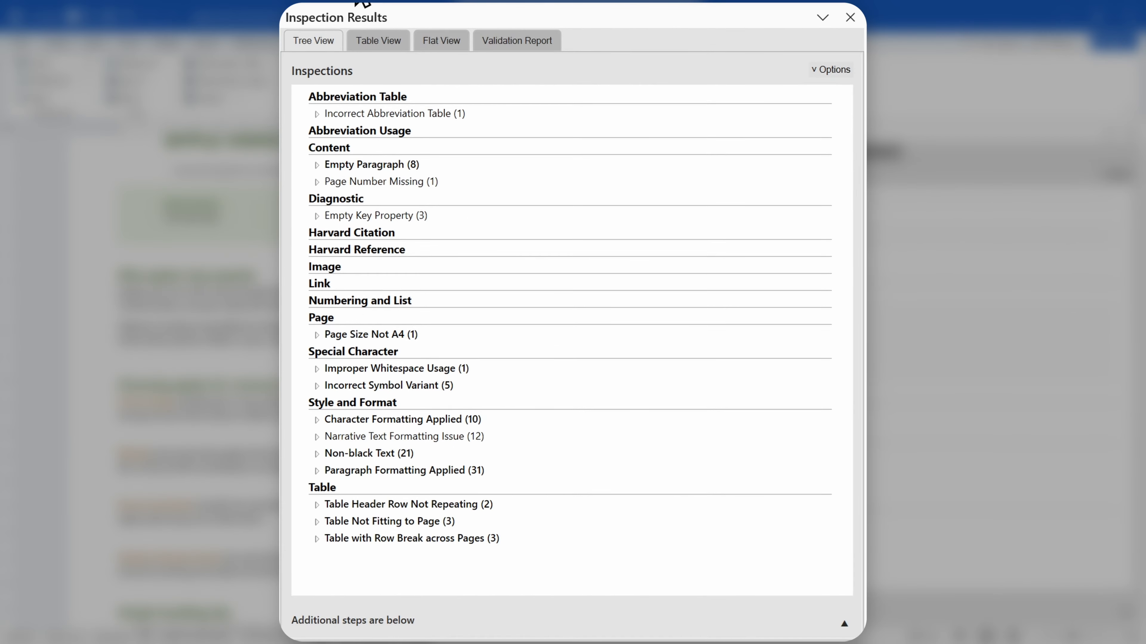
pyautogui.click(317, 165)
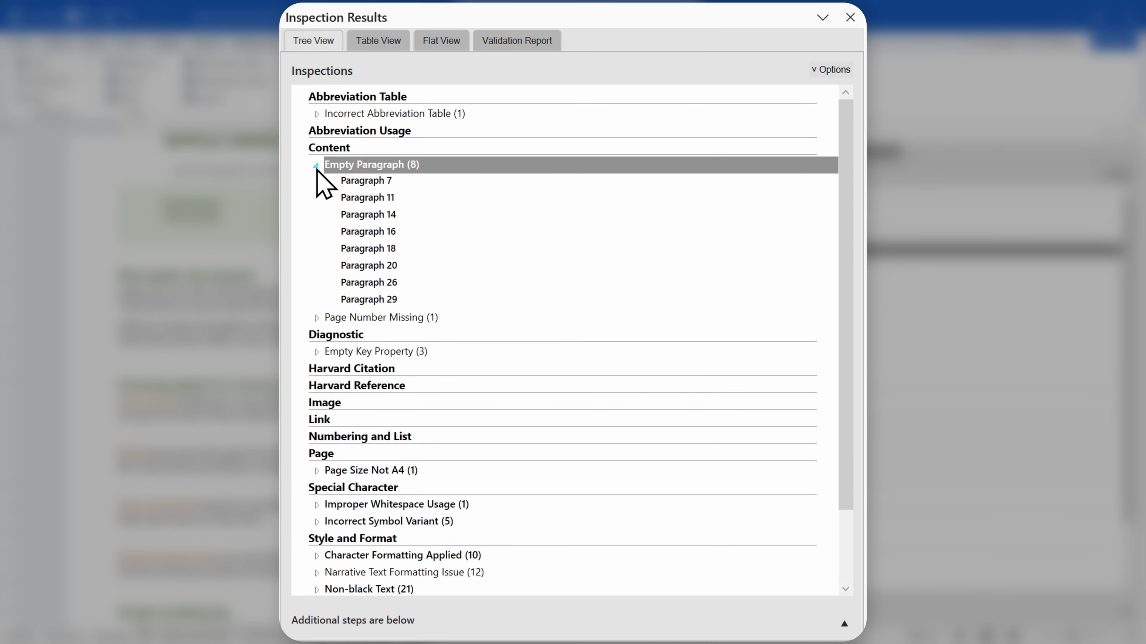
pyautogui.click(363, 181)
pyautogui.keyDown('ctrl'); pyautogui.click(379, 198); pyautogui.keyUp('ctrl')
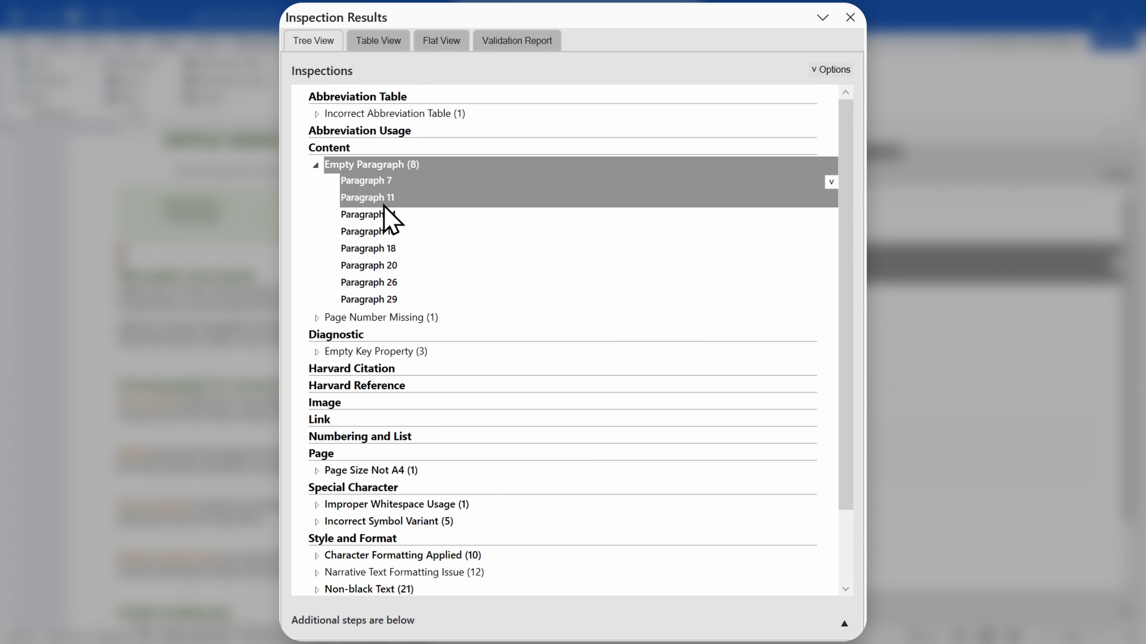
pyautogui.click(388, 215)
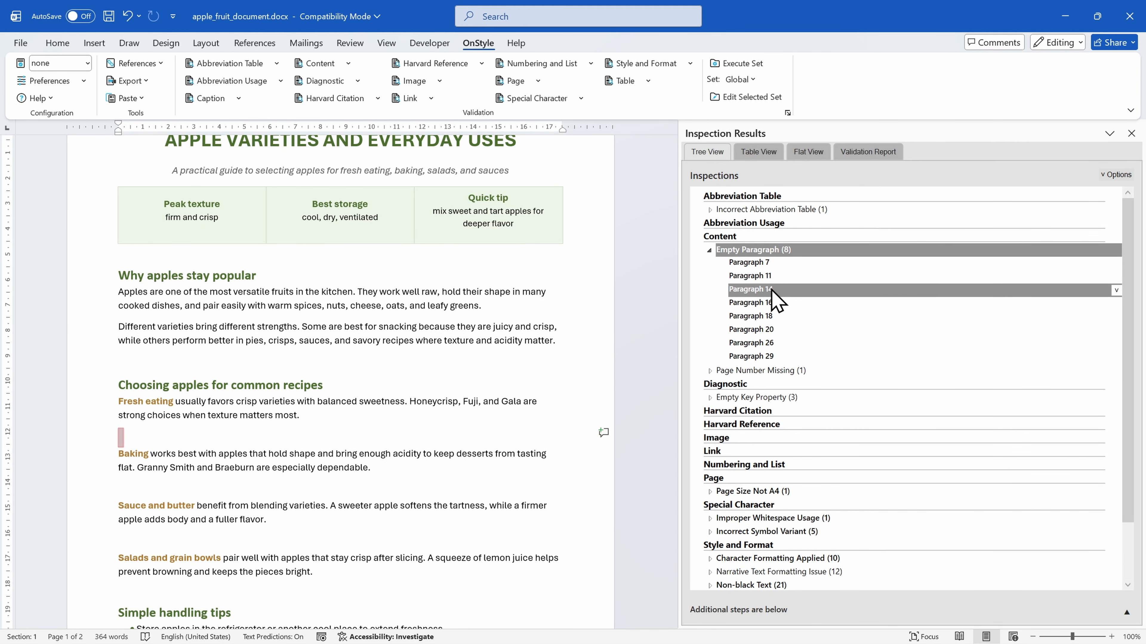
pyautogui.click(773, 302)
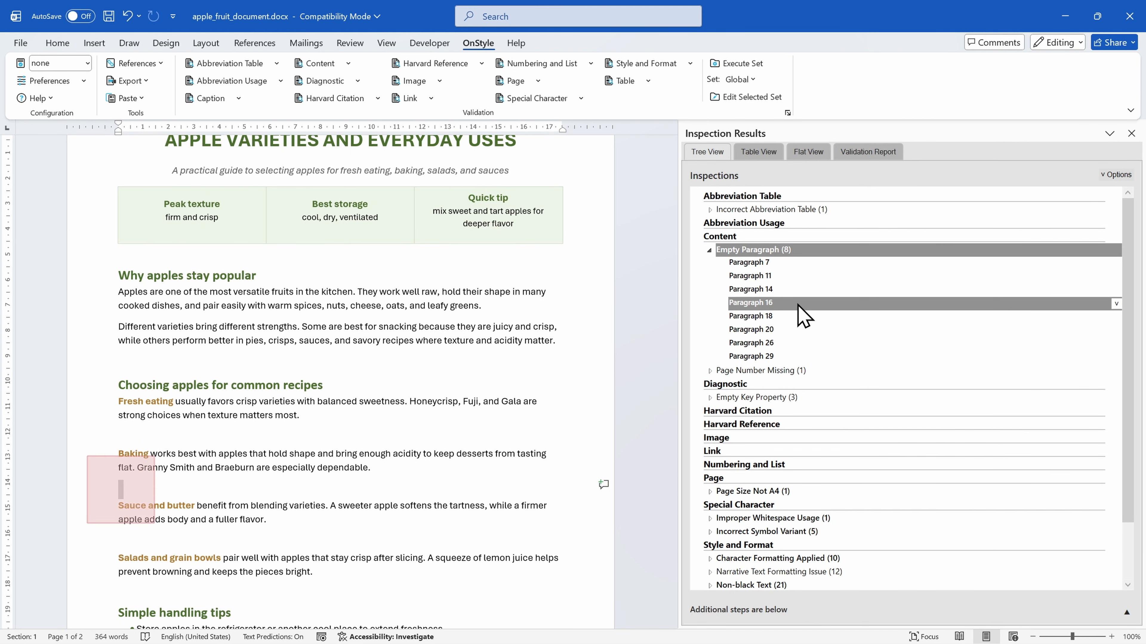
# Fix all Empty Paragraph findings at once with the recommended Remove Text action.
pyautogui.click(1116, 255)
pyautogui.click(1117, 253)
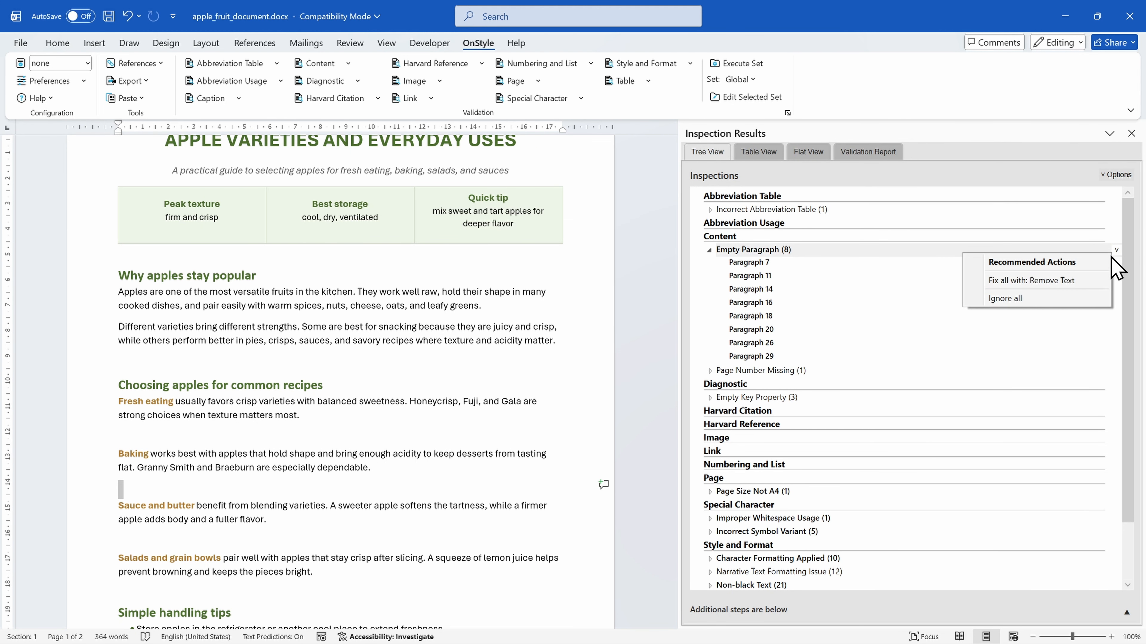
pyautogui.click(1082, 281)
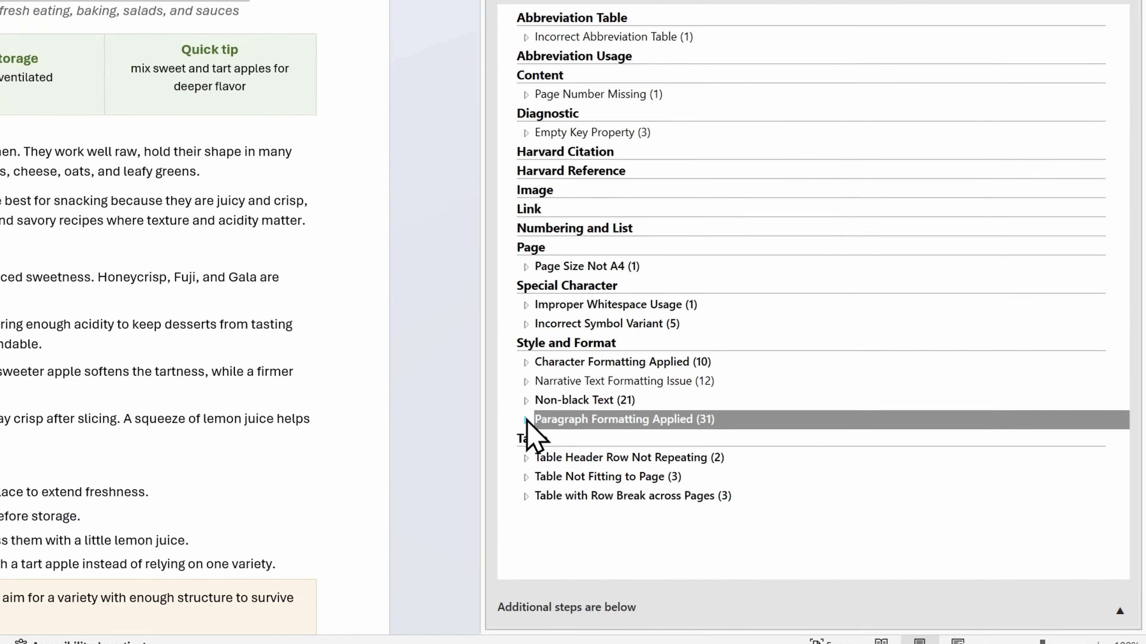
# Expand the Paragraph Formatting Applied findings and fix all After: 8pt findings with Clear Paragraph Formatting.
pyautogui.click(526, 420)
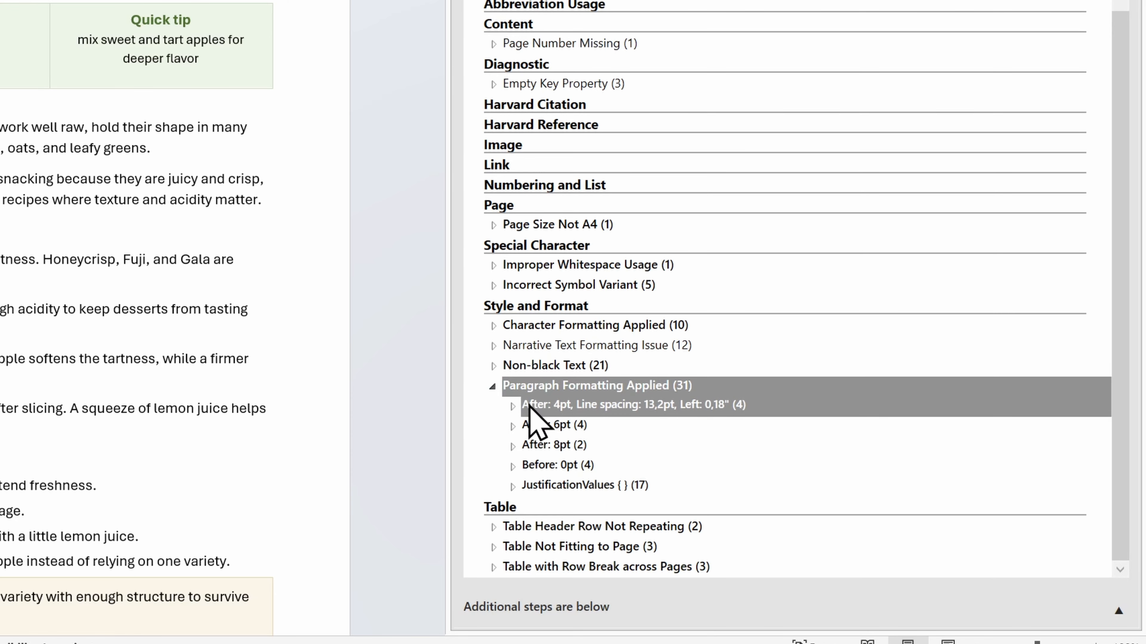
pyautogui.click(517, 405)
pyautogui.click(548, 403)
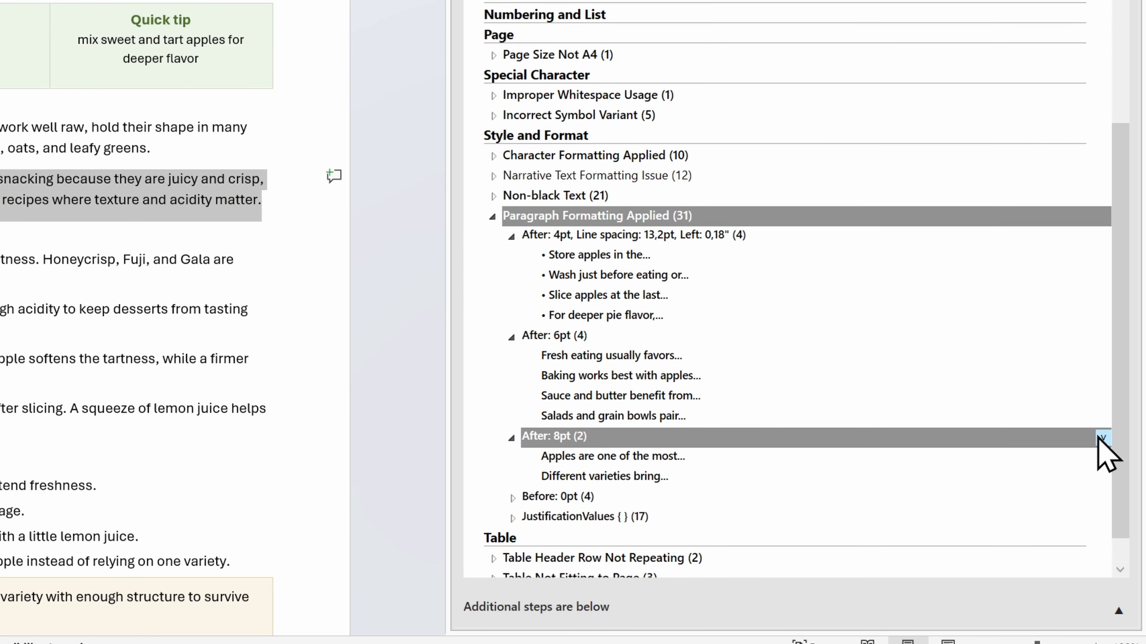
pyautogui.click(1101, 437)
pyautogui.click(1044, 482)
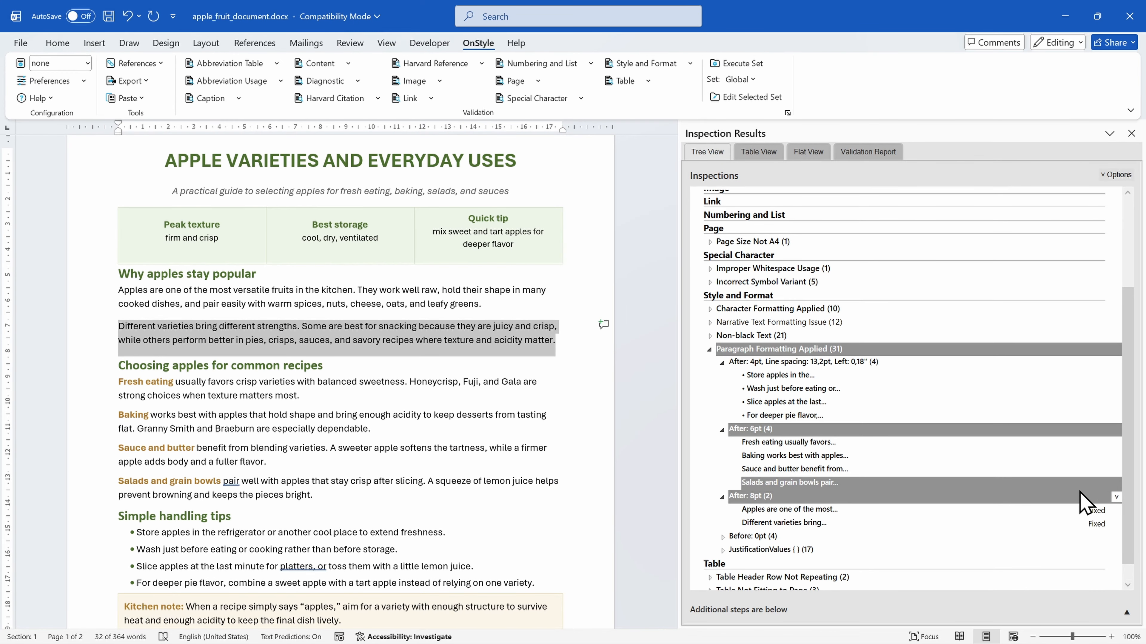
# Fix all After: 6pt findings with Clear Paragraph Formatting and open the actions for the whole Paragraph Formatting Applied group.
pyautogui.click(1115, 430)
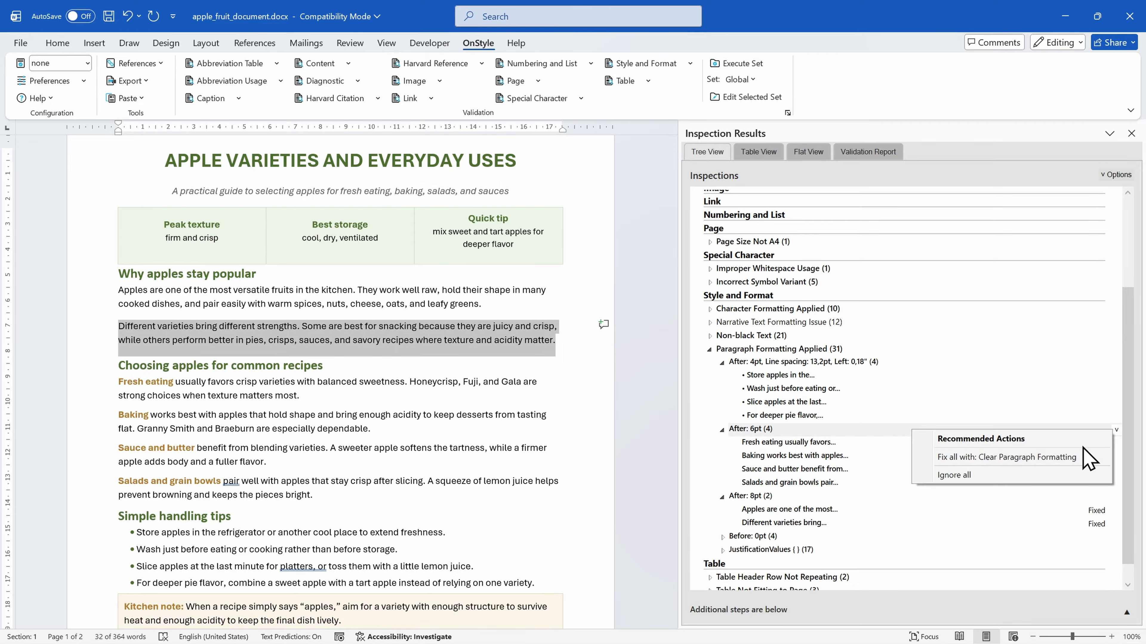
pyautogui.click(1079, 456)
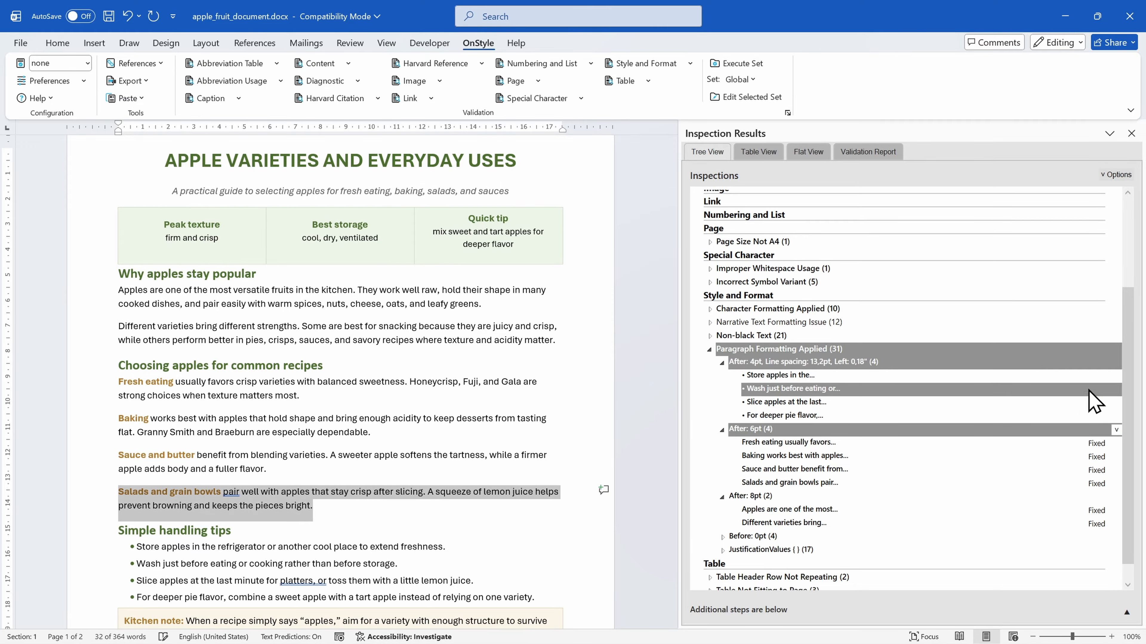
pyautogui.click(1116, 349)
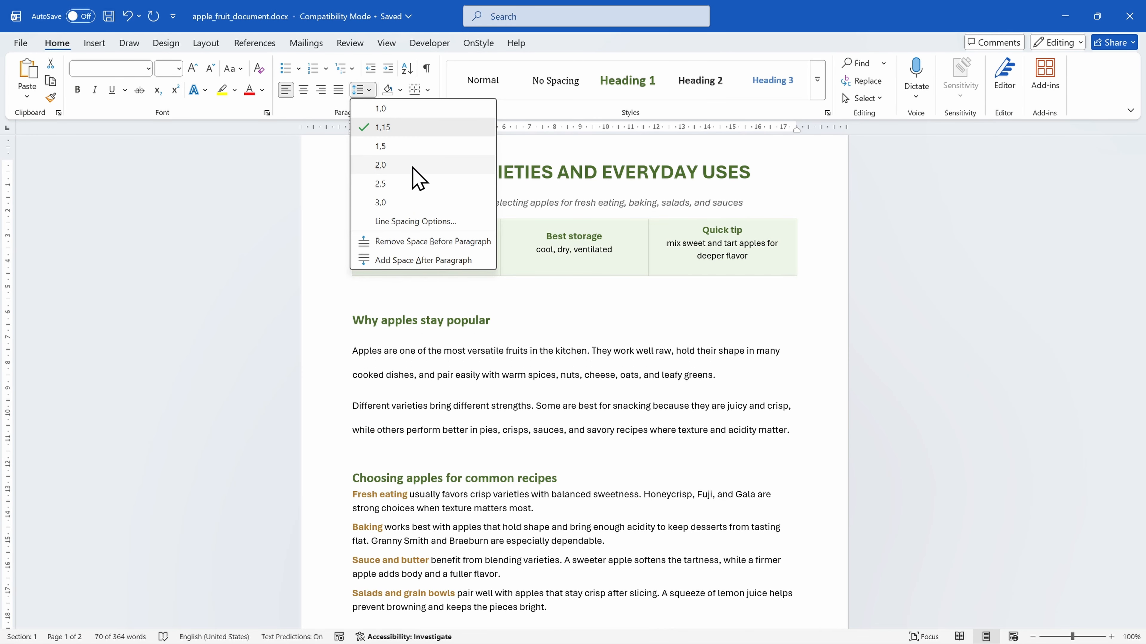
# Set line spacing 2,0 for the two body paragraphs under "Why apples stay popular" and reselect only those paragraphs.
pyautogui.click(413, 166)
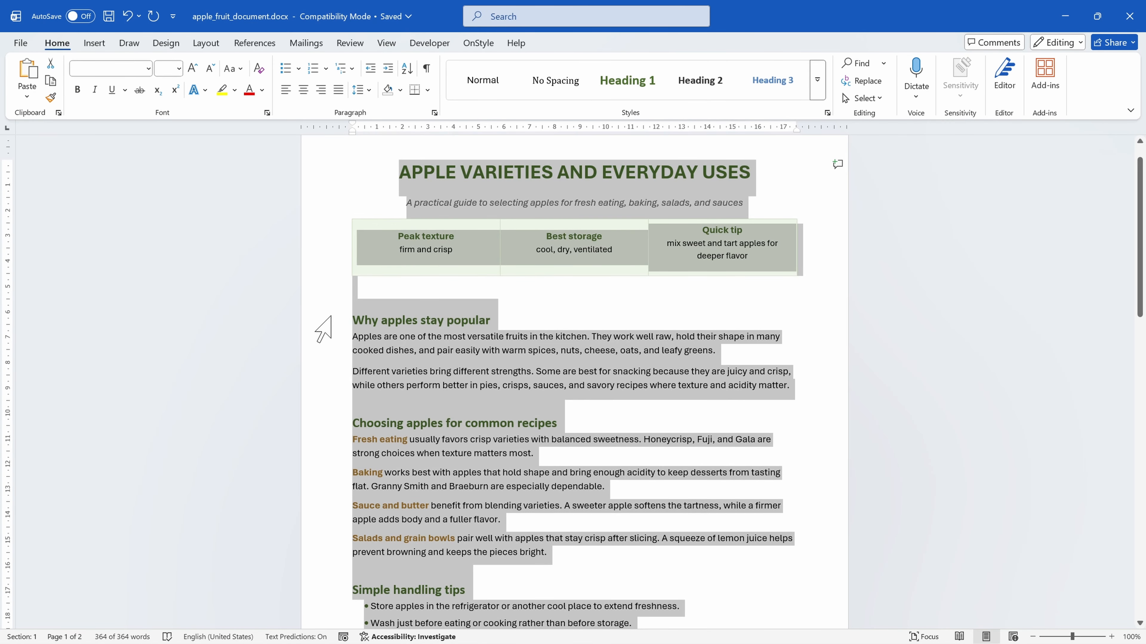
pyautogui.moveTo(323, 329); pyautogui.dragTo(811, 397)
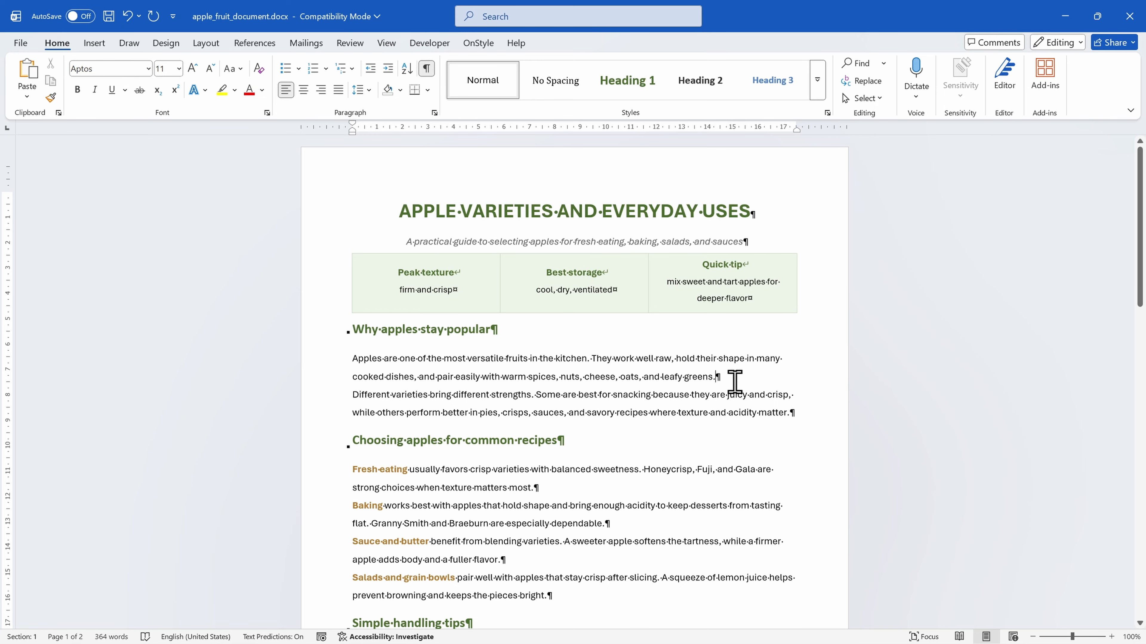
# Insert an empty paragraph after the first body paragraph under "Why apples stay popular".
pyautogui.press('Return')
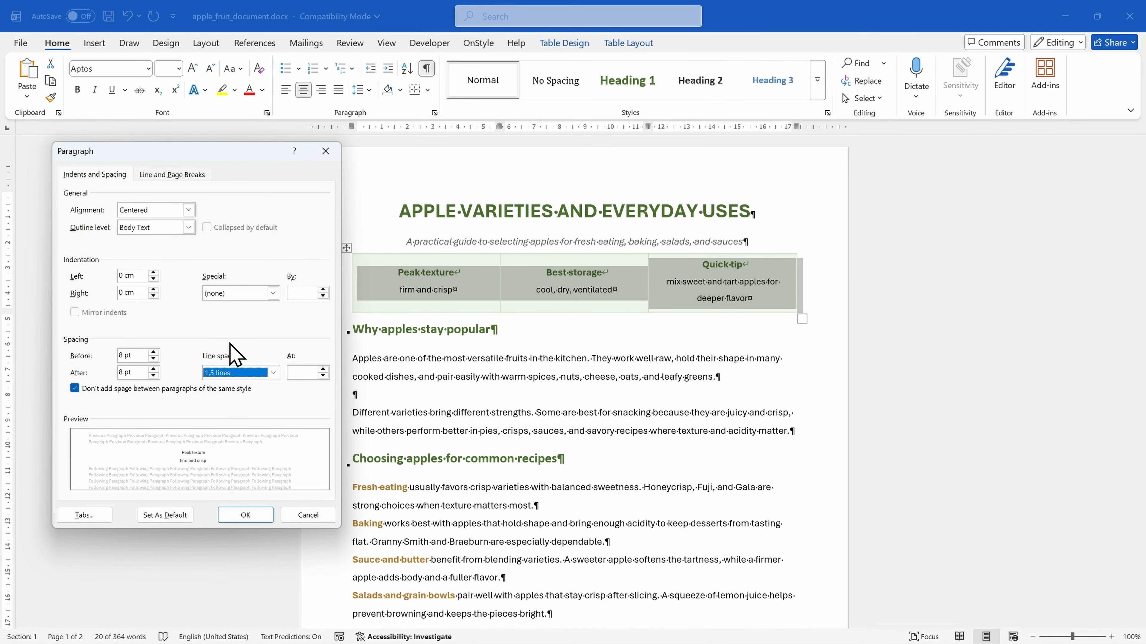
# Set the selected table text's spacing to 0 pt before and 0 pt after with Single line spacing, and apply it.
pyautogui.click(154, 360)
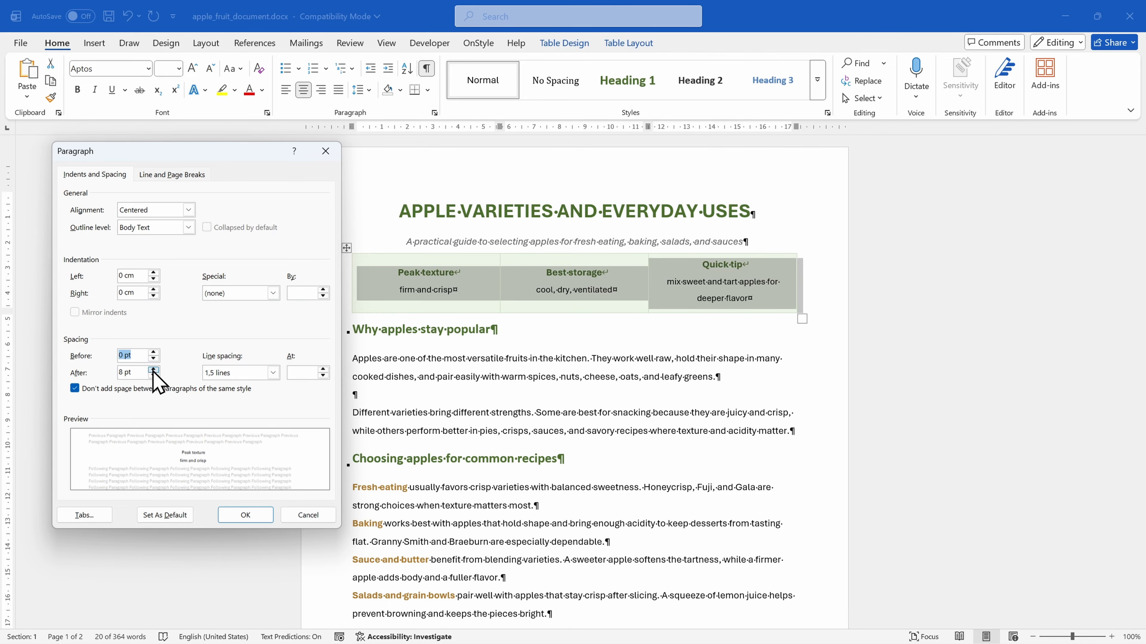
pyautogui.click(213, 373)
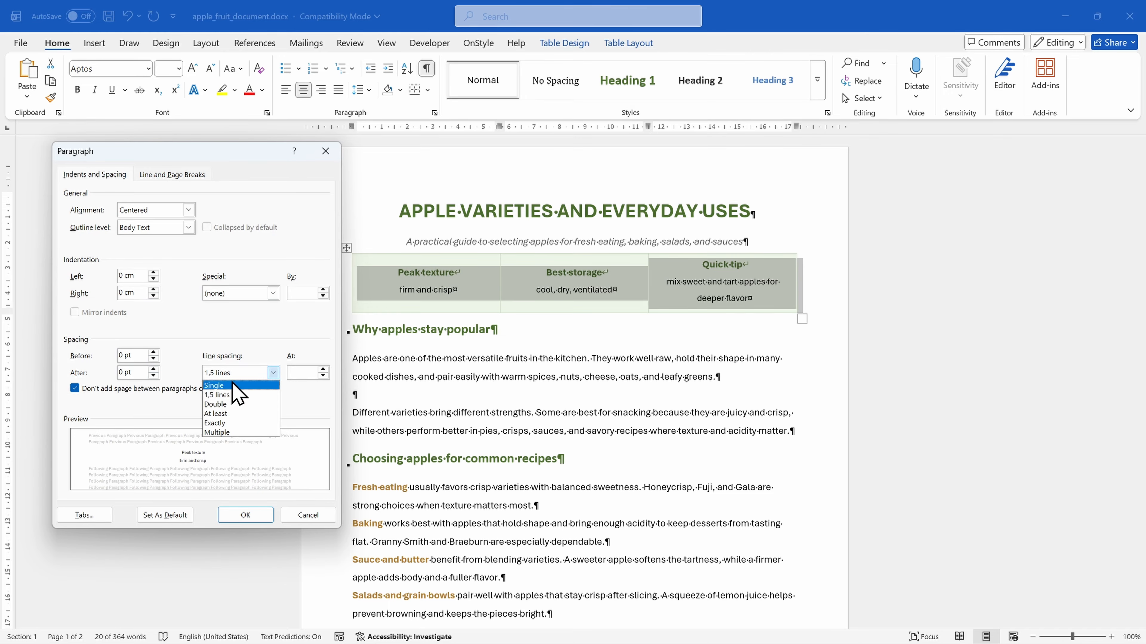
pyautogui.click(234, 385)
pyautogui.click(252, 512)
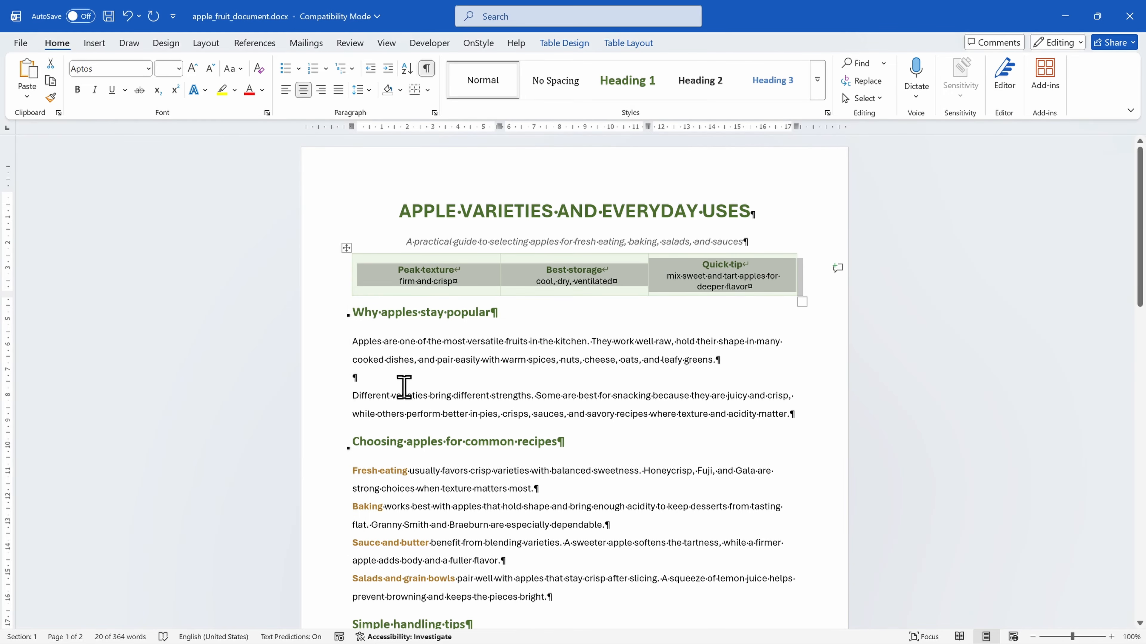
pyautogui.click(515, 316)
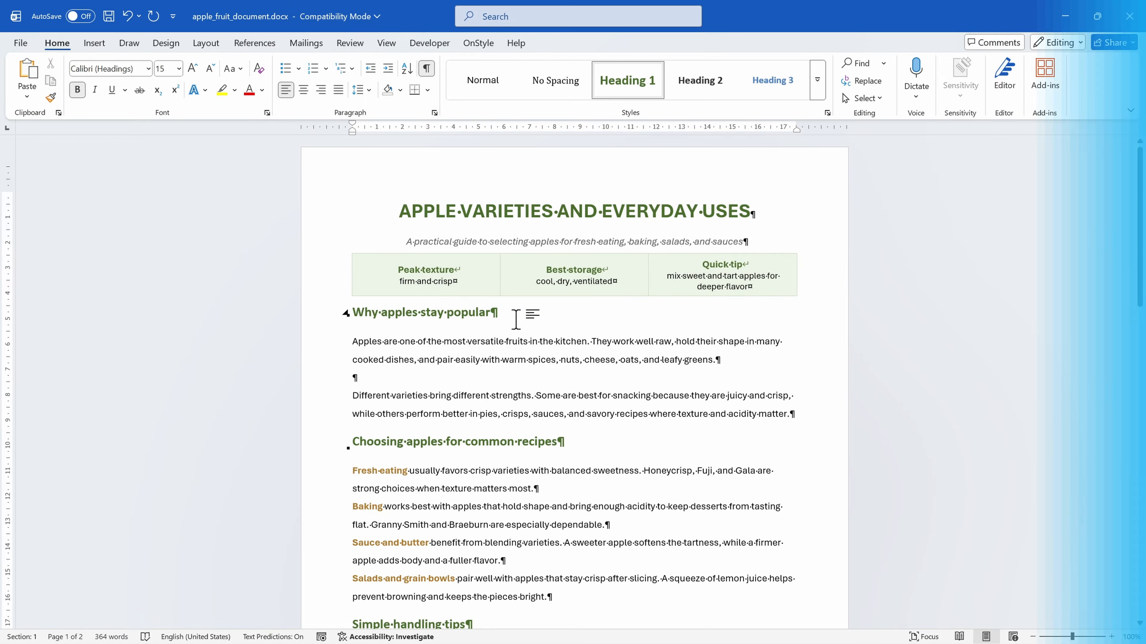